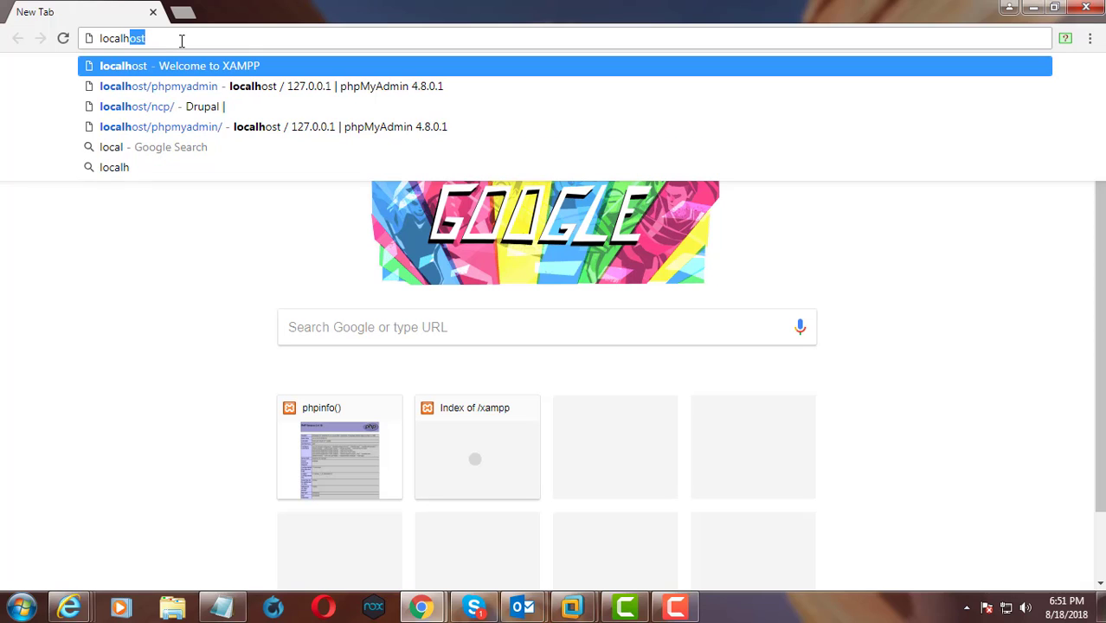
# Open the localhost XAMPP dashboard and check the installed PHP version on its PHPInfo page, then minimize the browser
pyautogui.press('Return')
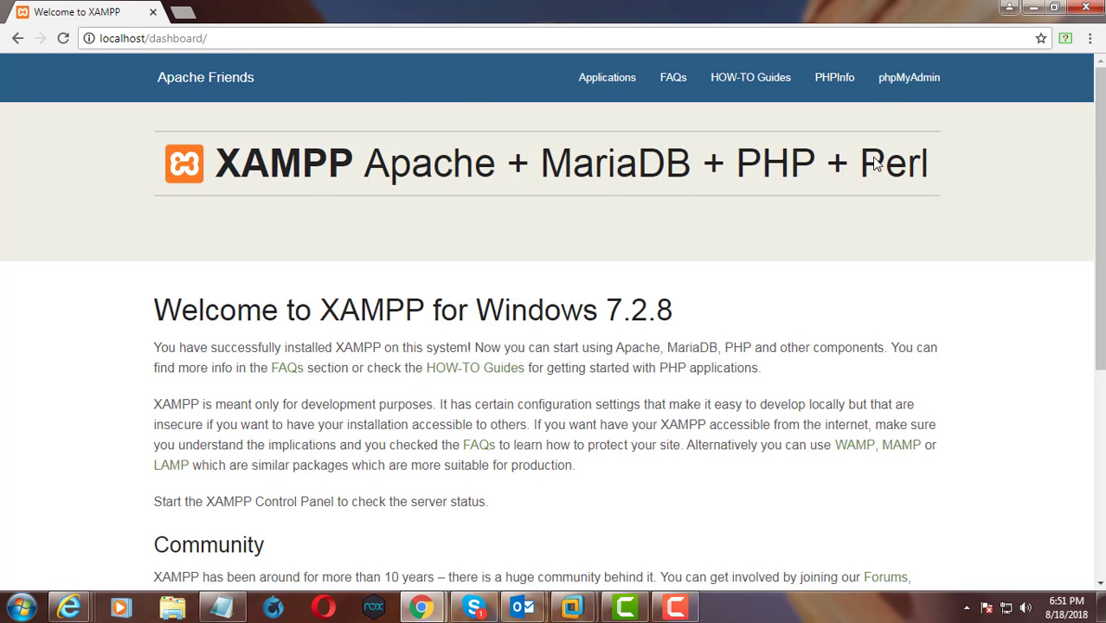
pyautogui.click(831, 75)
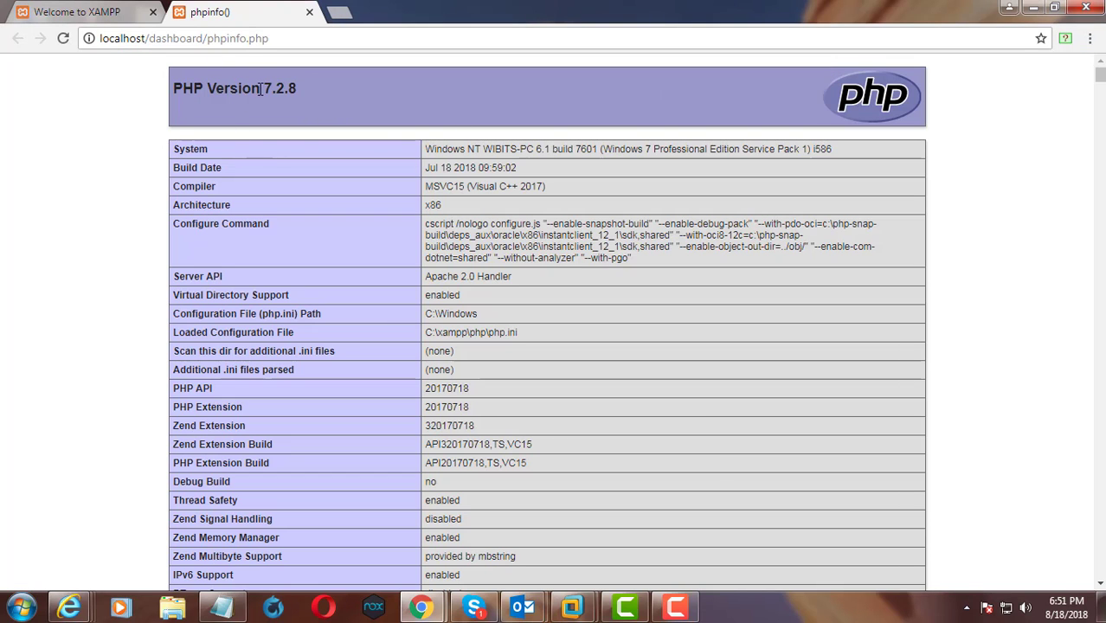
pyautogui.tripleClick(182, 79)
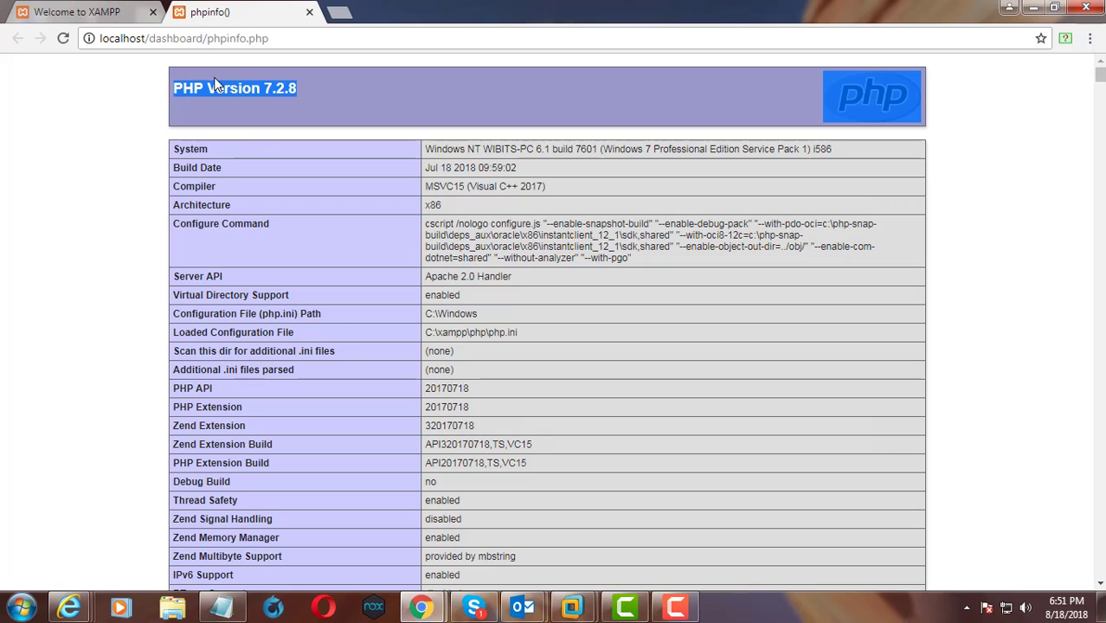
pyautogui.click(342, 105)
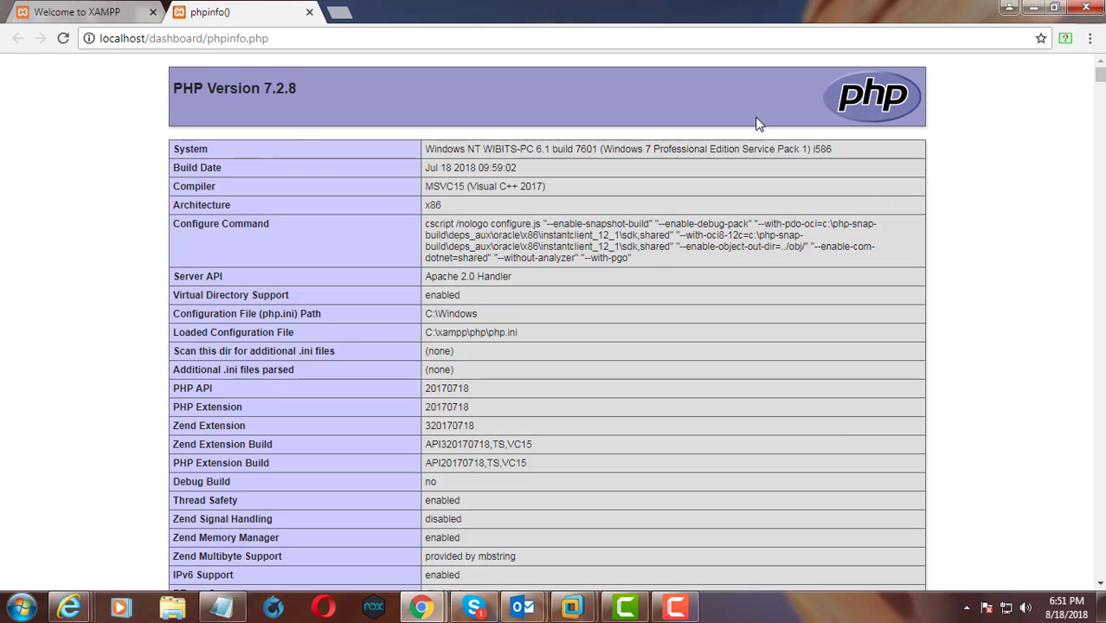
pyautogui.click(1031, 8)
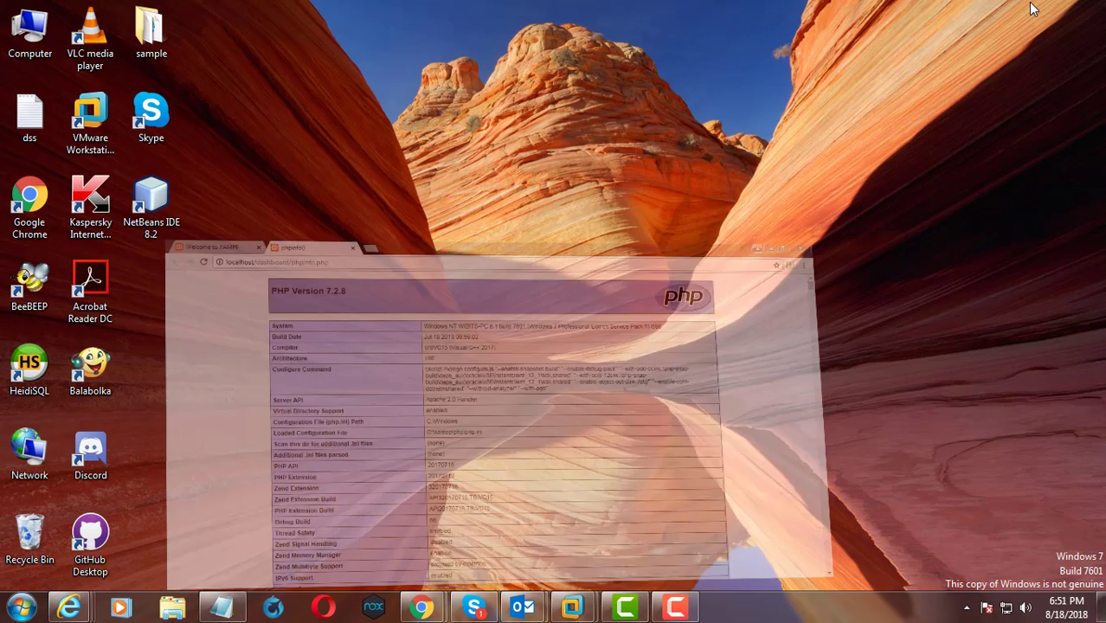
pyautogui.click(413, 216)
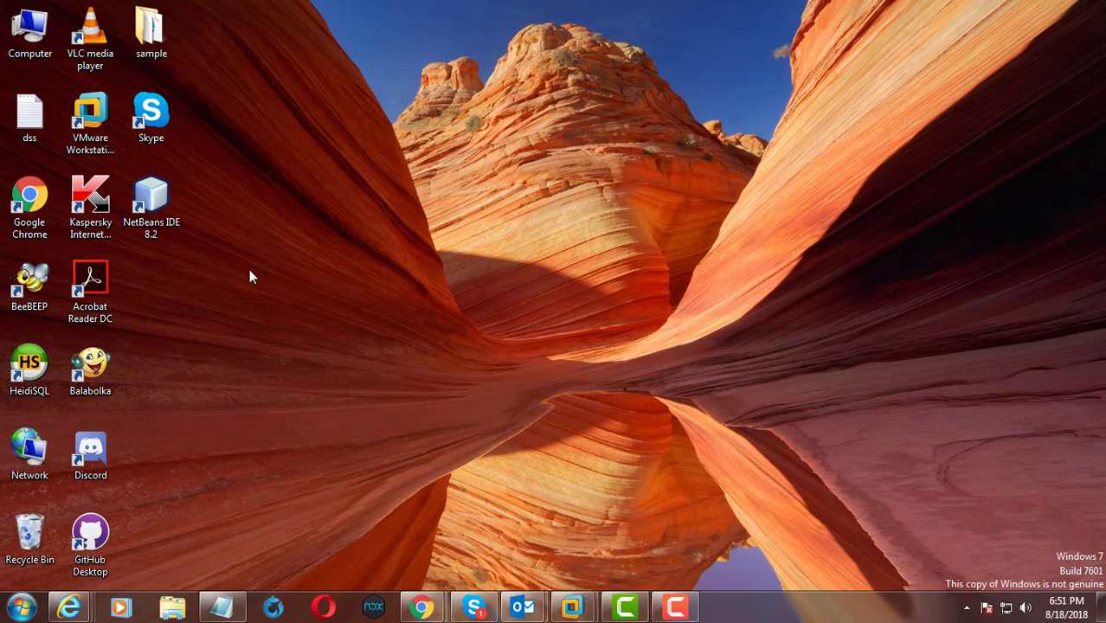
# Launch the xampp-control application from the C:\xampp folder and move its window clear of the folder's file list
pyautogui.doubleClick(29, 30)
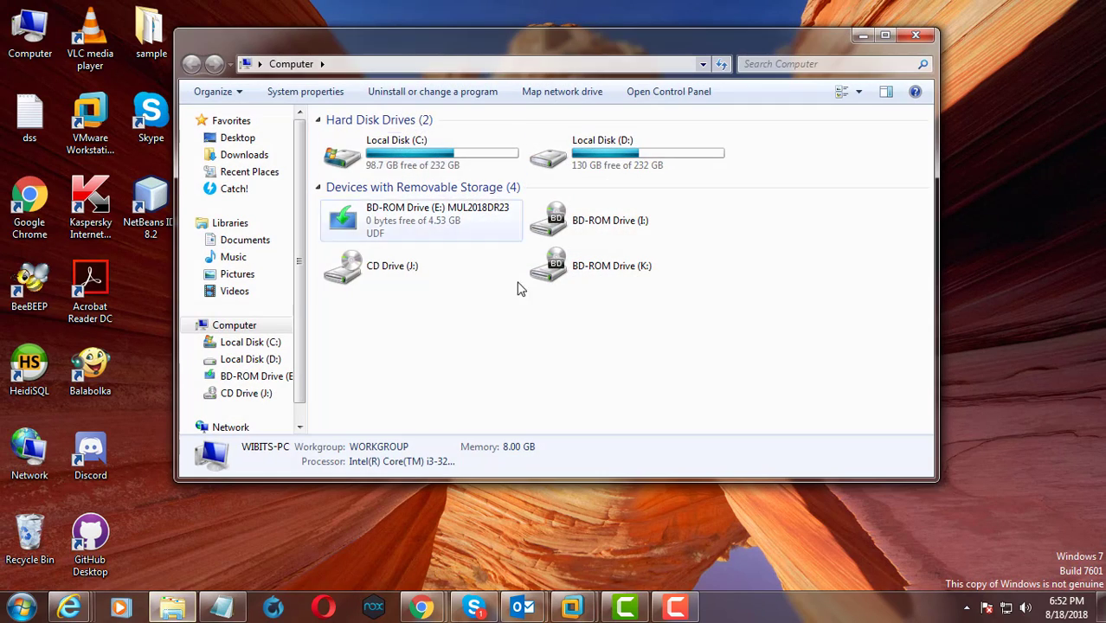
pyautogui.doubleClick(410, 149)
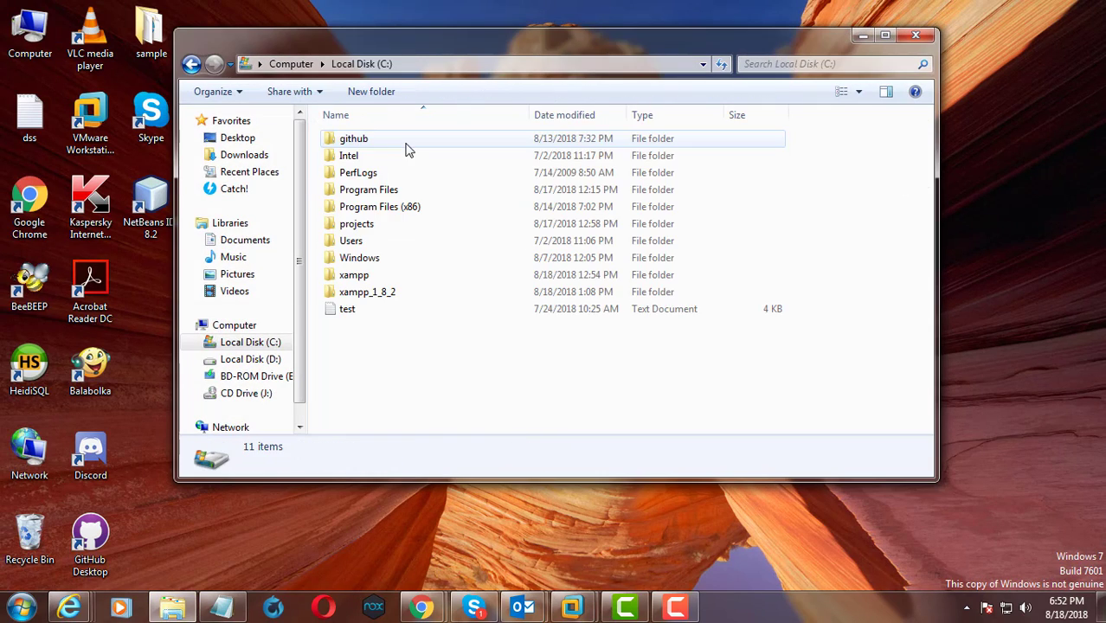
pyautogui.doubleClick(354, 275)
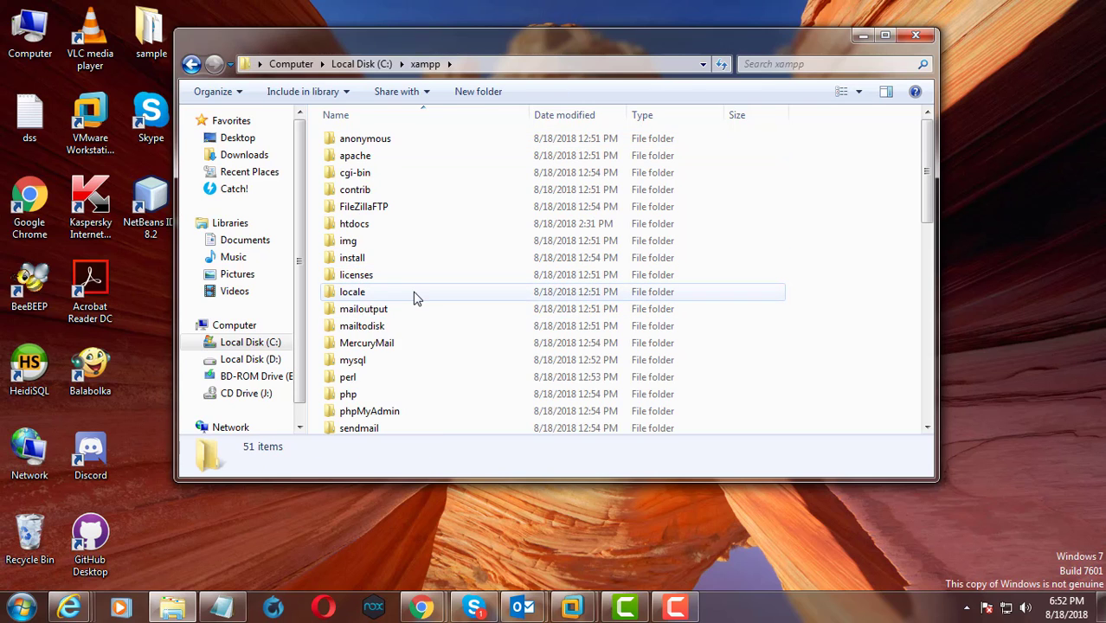
pyautogui.scroll(-11, 412, 299)
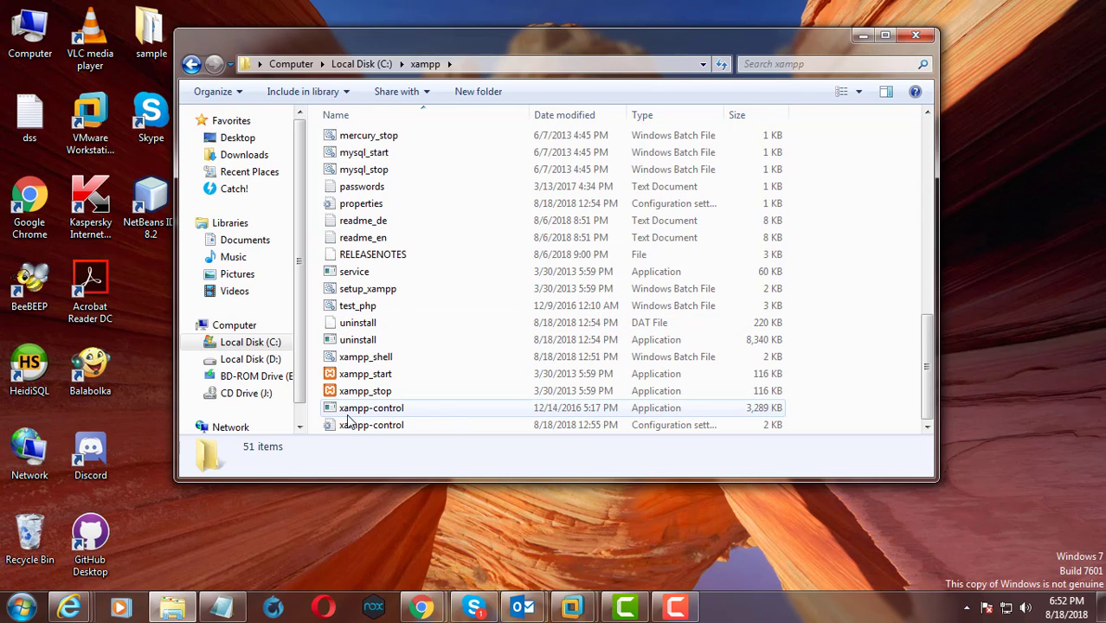
pyautogui.doubleClick(376, 412)
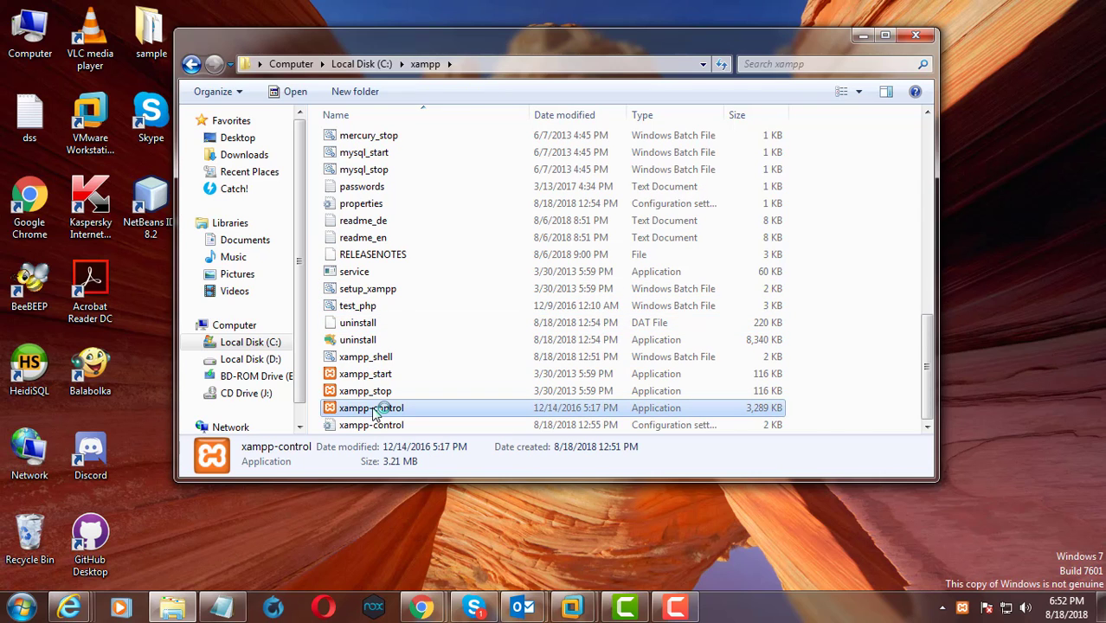
pyautogui.moveTo(342, 19); pyautogui.dragTo(747, 66)
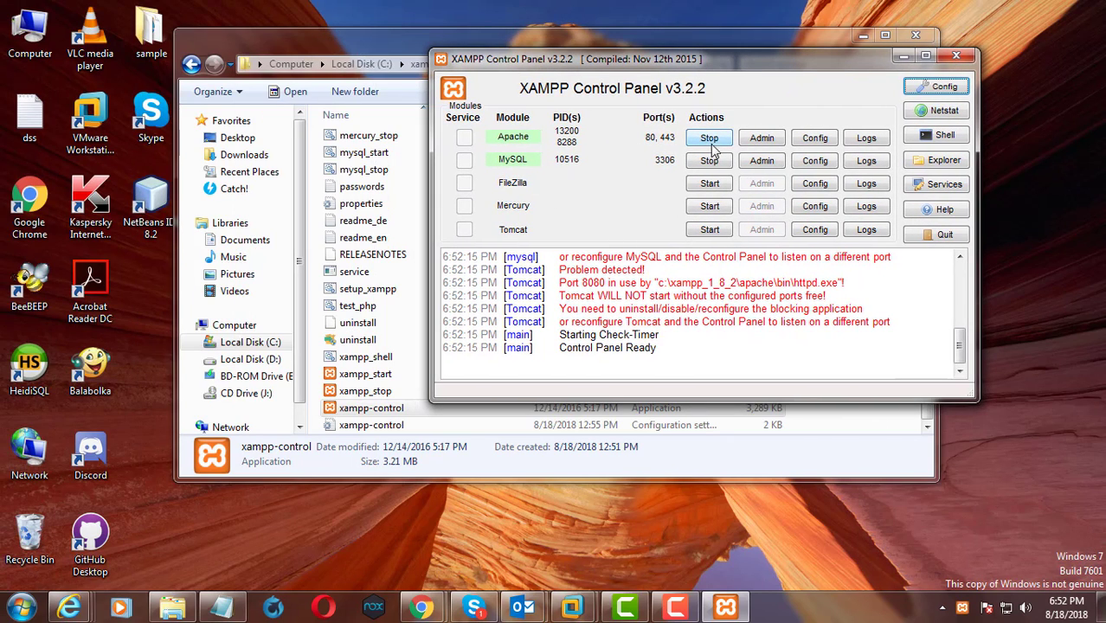
# Stop the Apache and MySQL modules and minimize the control panel and folder windows
pyautogui.click(710, 142)
pyautogui.click(709, 163)
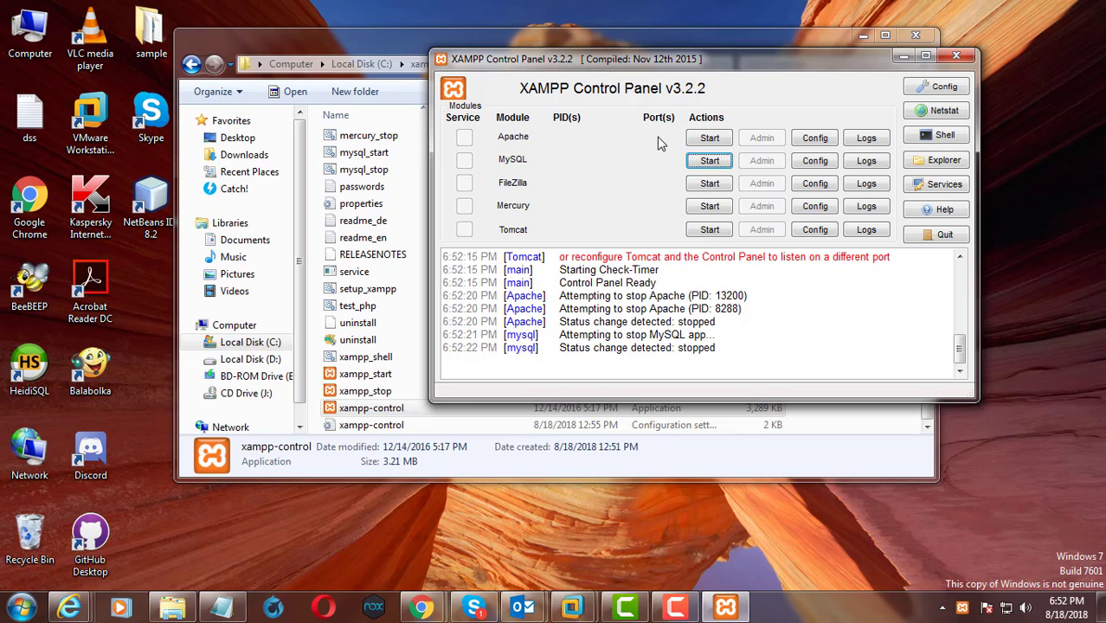
pyautogui.click(902, 57)
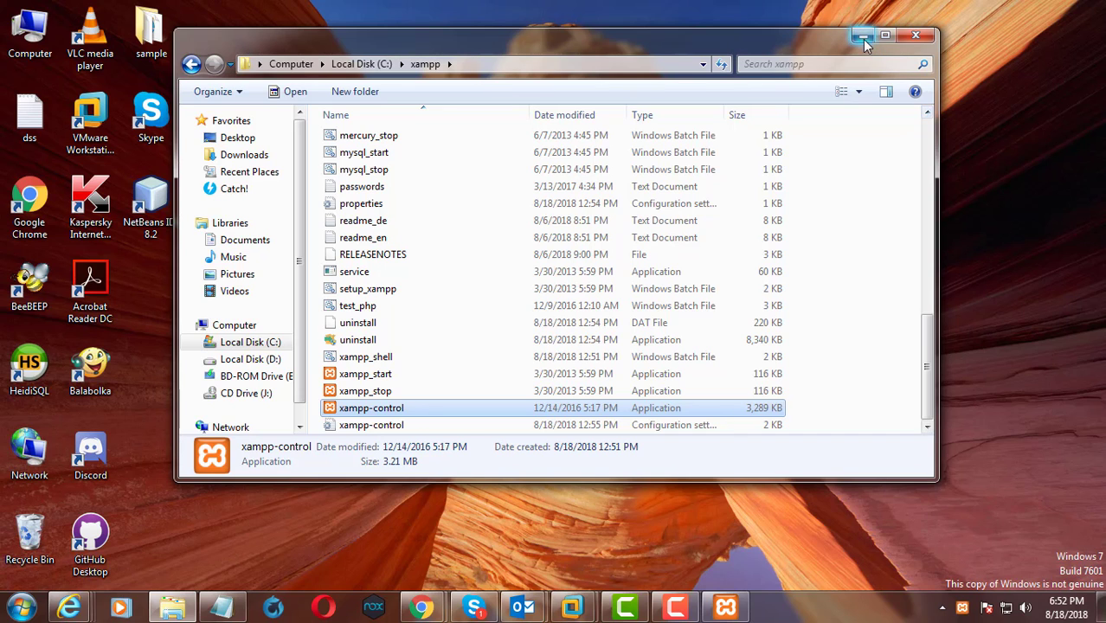
pyautogui.click(862, 37)
# Open a new Google Chrome window and search the web for "xampp older version download"
pyautogui.doubleClick(29, 201)
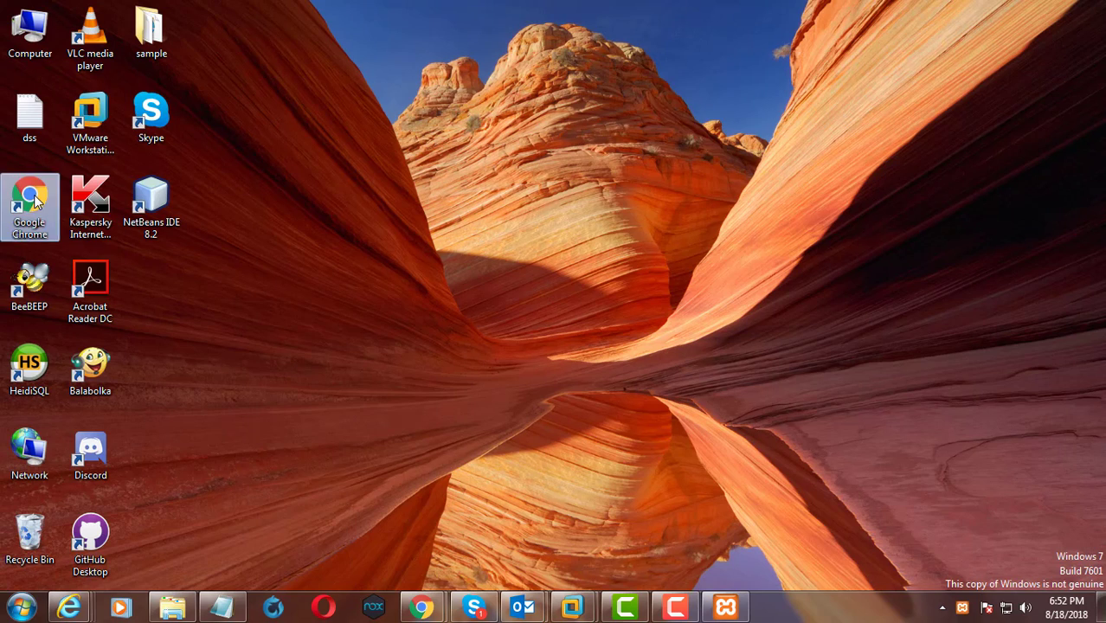
pyautogui.moveTo(524, 64)
pyautogui.mouseDown()
pyautogui.moveTo(510, 9)
pyautogui.moveTo(494, 39)
pyautogui.mouseUp()
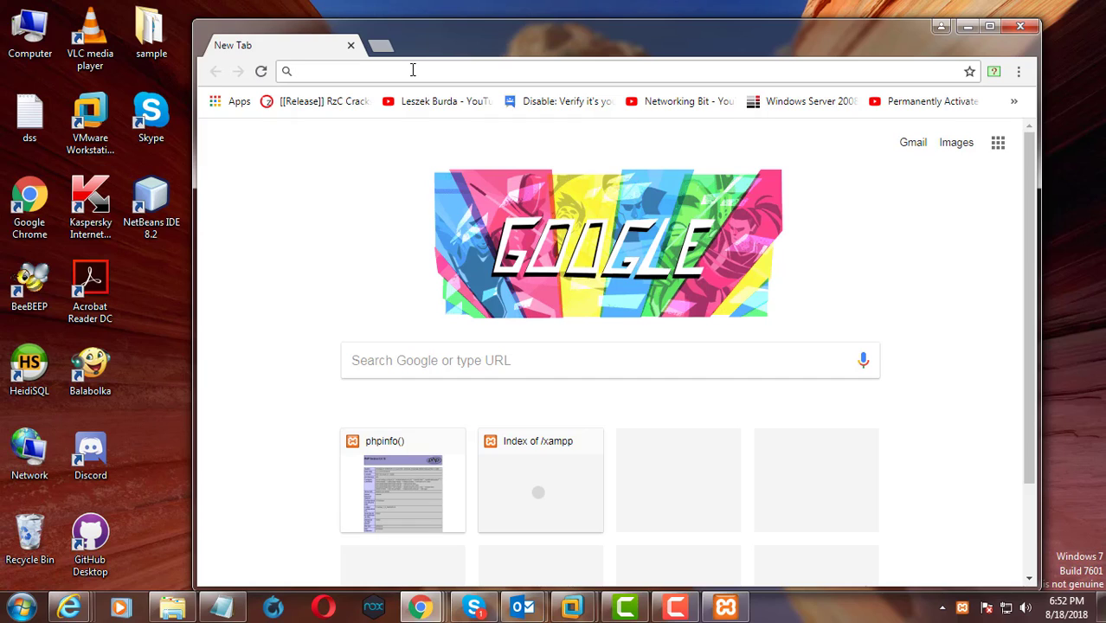
pyautogui.write('xampp older version download')
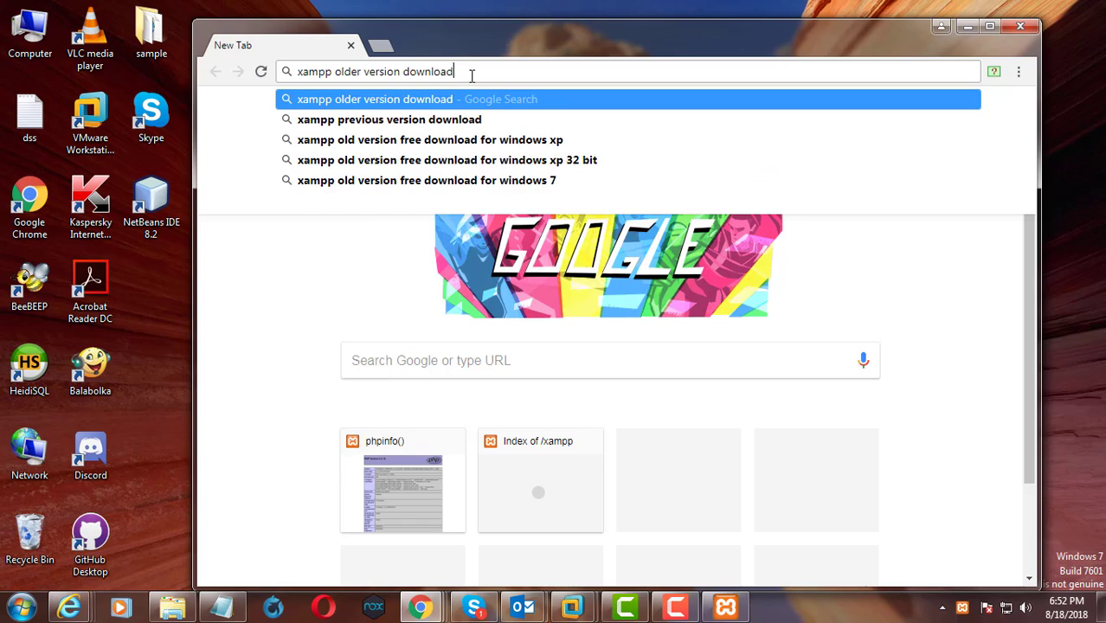
pyautogui.click(471, 73)
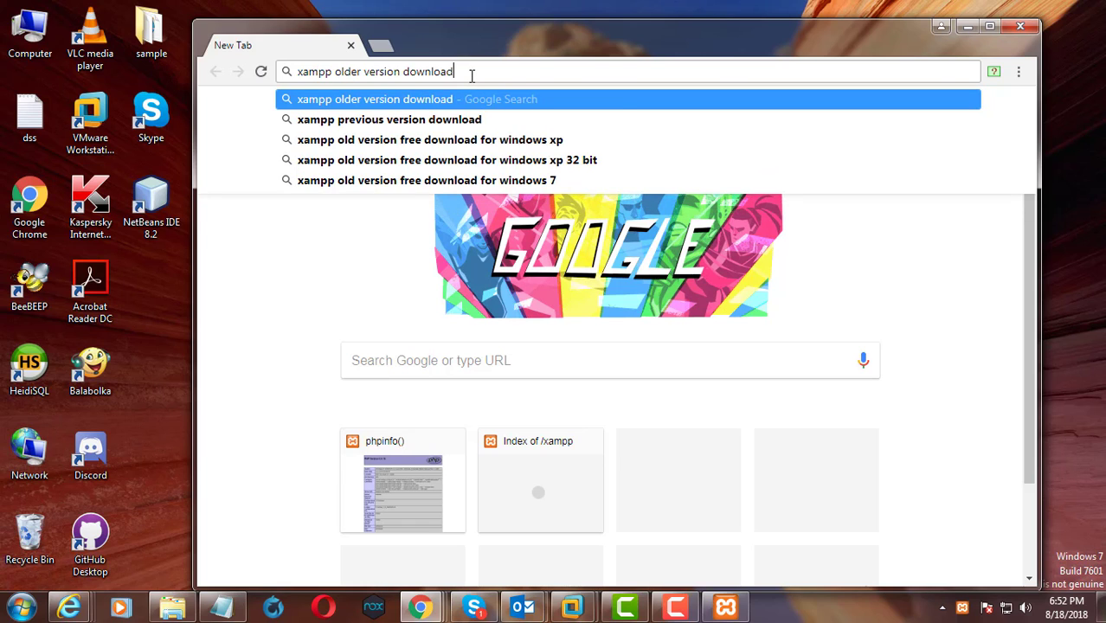
pyautogui.press('Return')
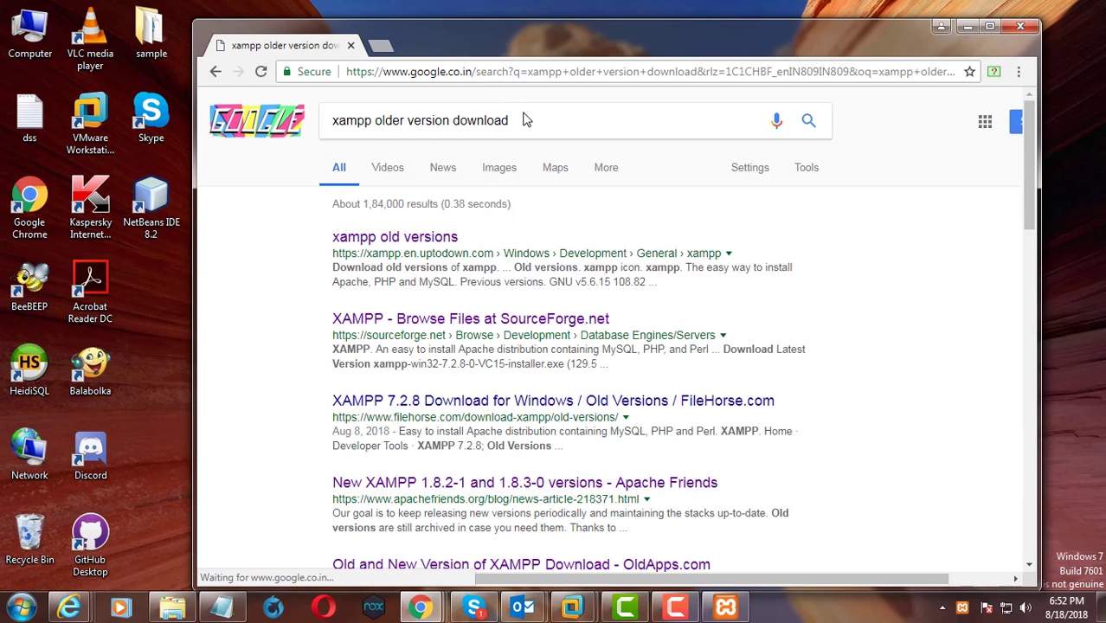
# Open the SourceForge XAMPP files page from the search results and go into its XAMPP Windows folder
pyautogui.click(478, 324)
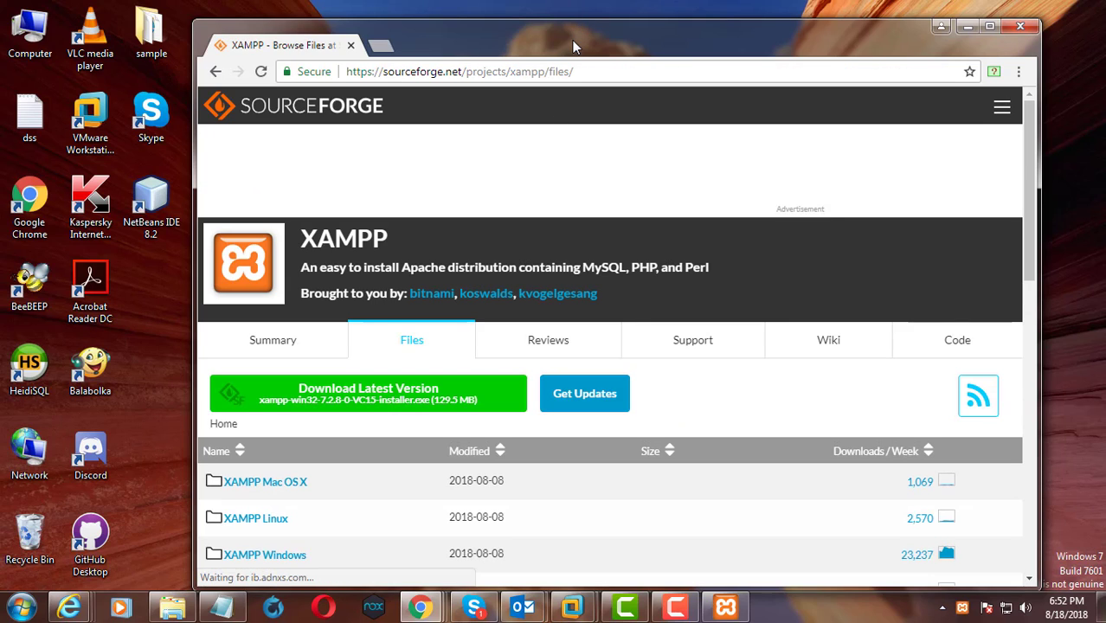
pyautogui.moveTo(572, 38); pyautogui.dragTo(570, 30)
pyautogui.scroll(-3, 496, 442)
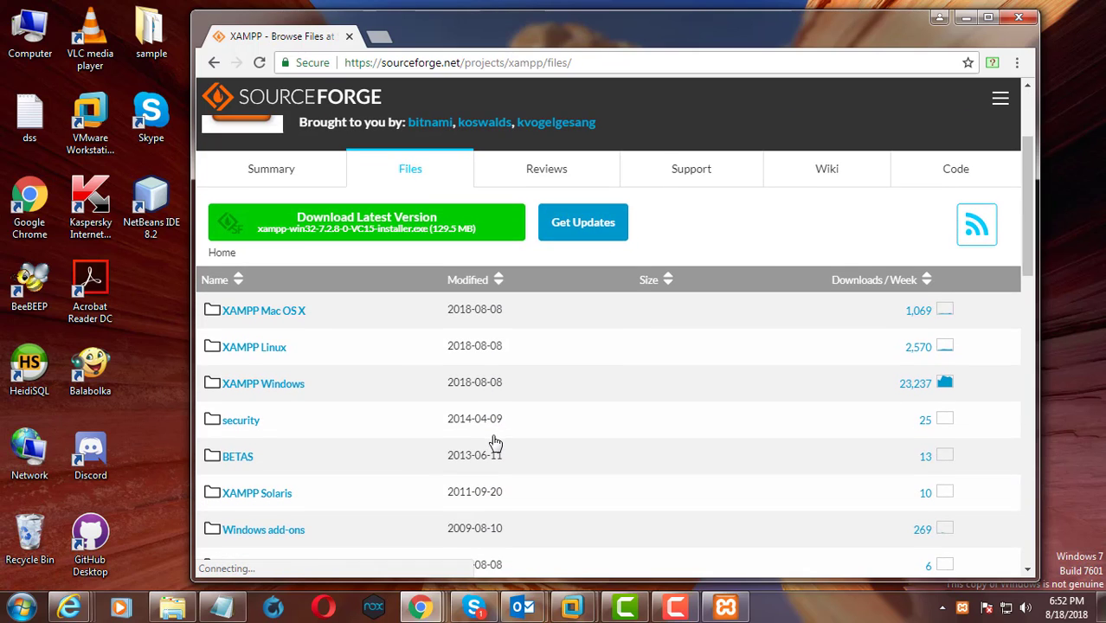
pyautogui.click(275, 308)
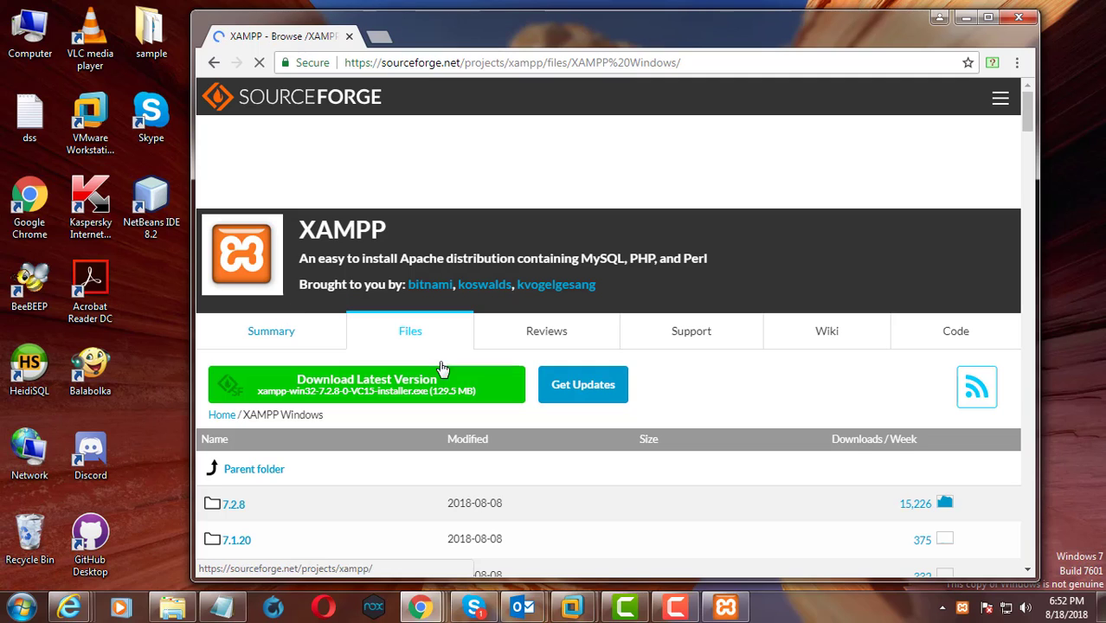
# Find version 5.6.23 in the list of XAMPP Windows releases and open its folder
pyautogui.scroll(-2, 502, 442)
pyautogui.scroll(-1, 497, 441)
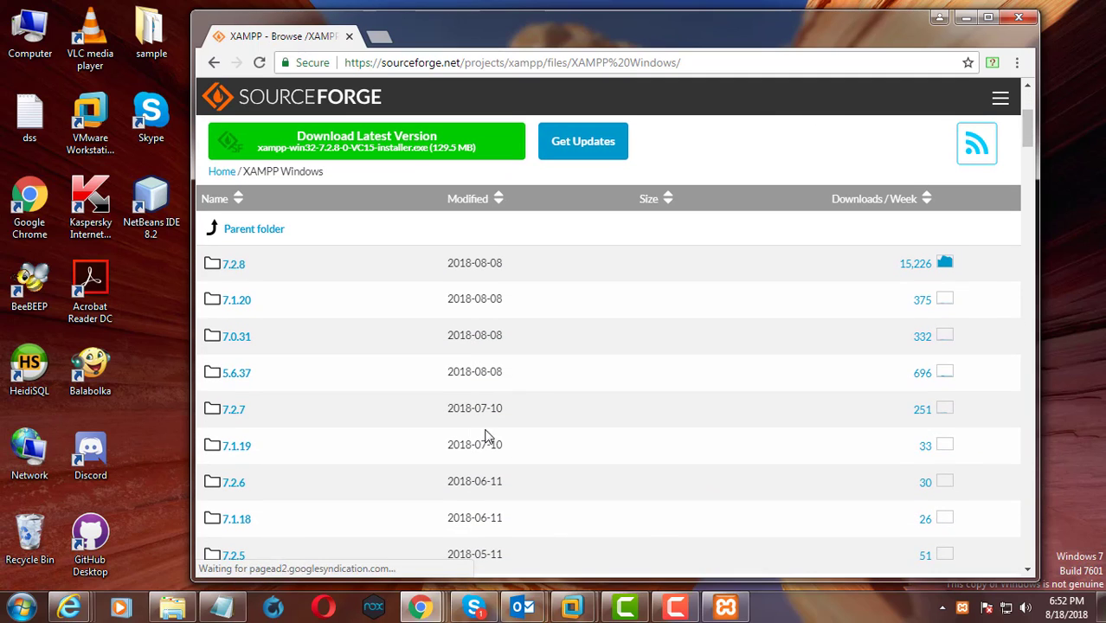
pyautogui.scroll(-5, 328, 445)
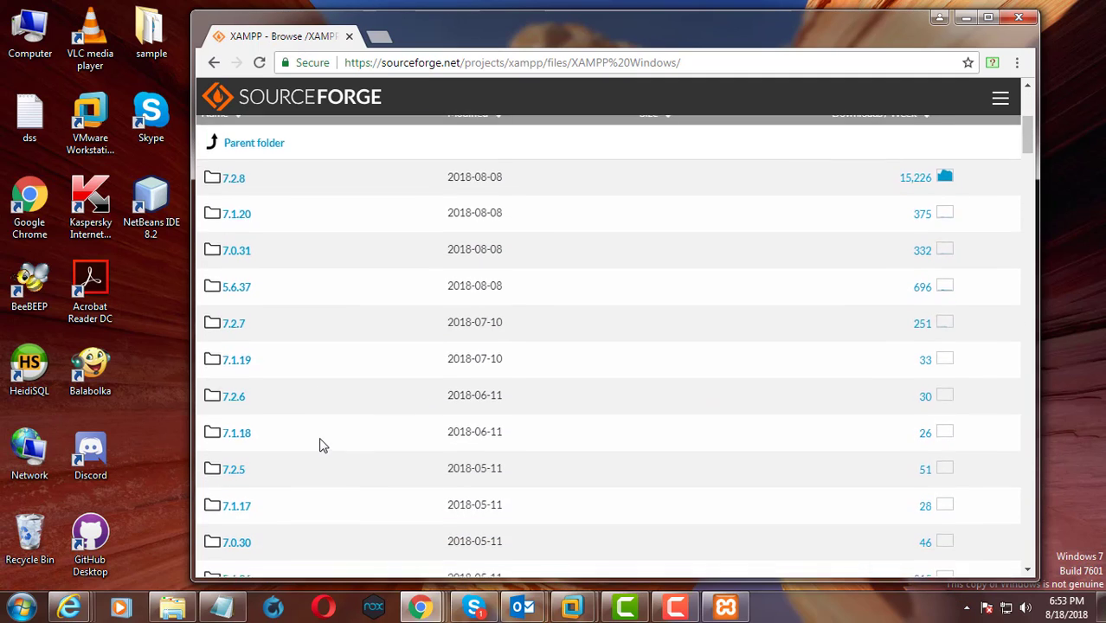
pyautogui.scroll(-10, 320, 445)
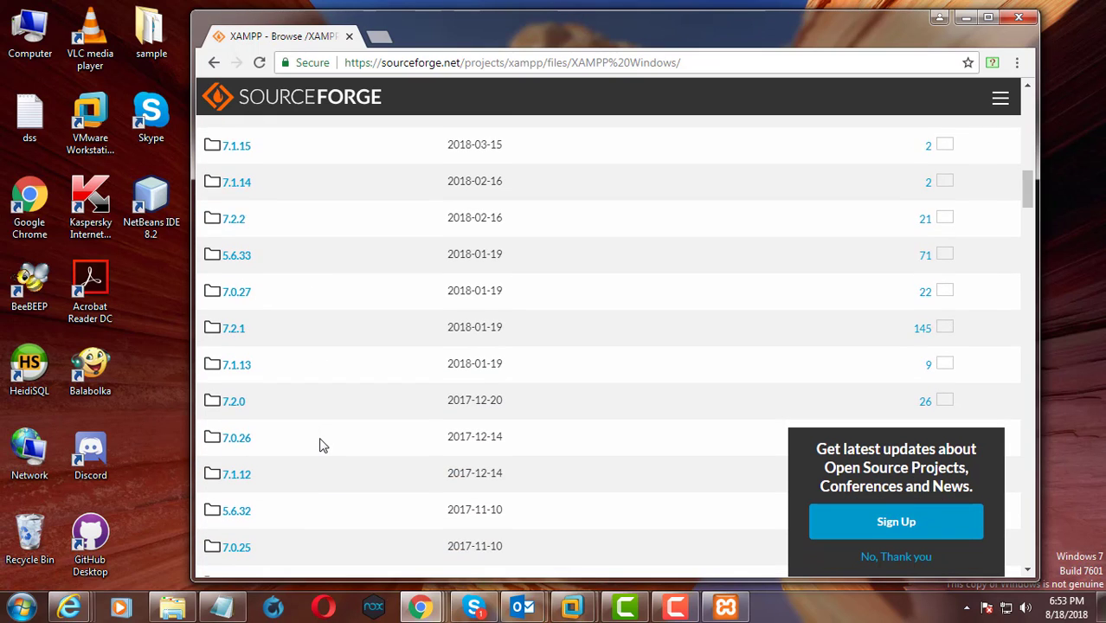
pyautogui.scroll(-3, 319, 445)
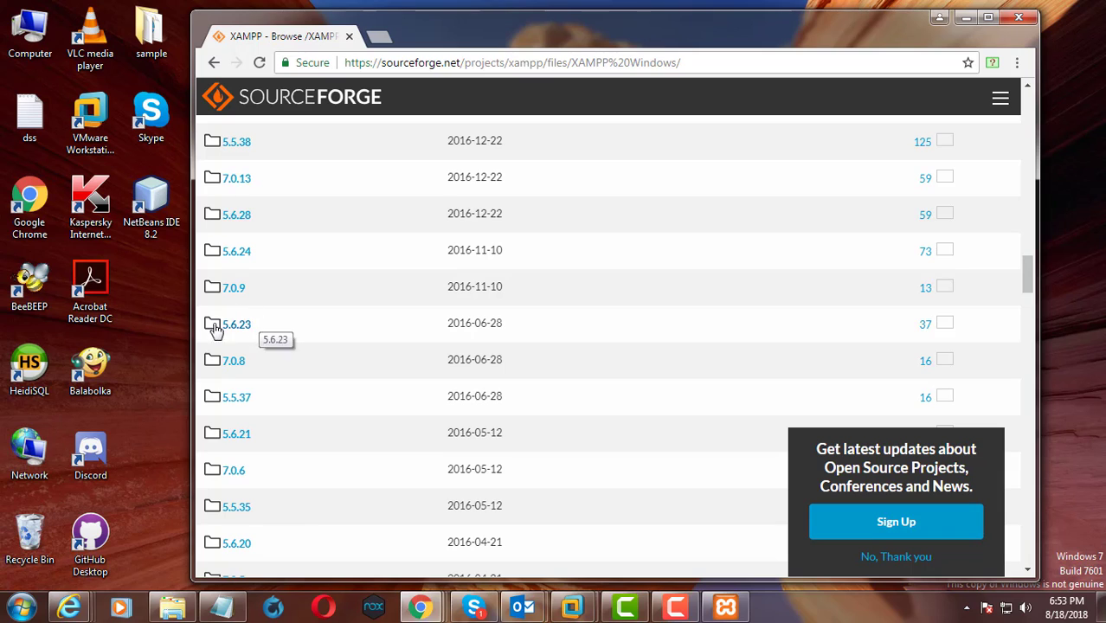
pyautogui.click(244, 330)
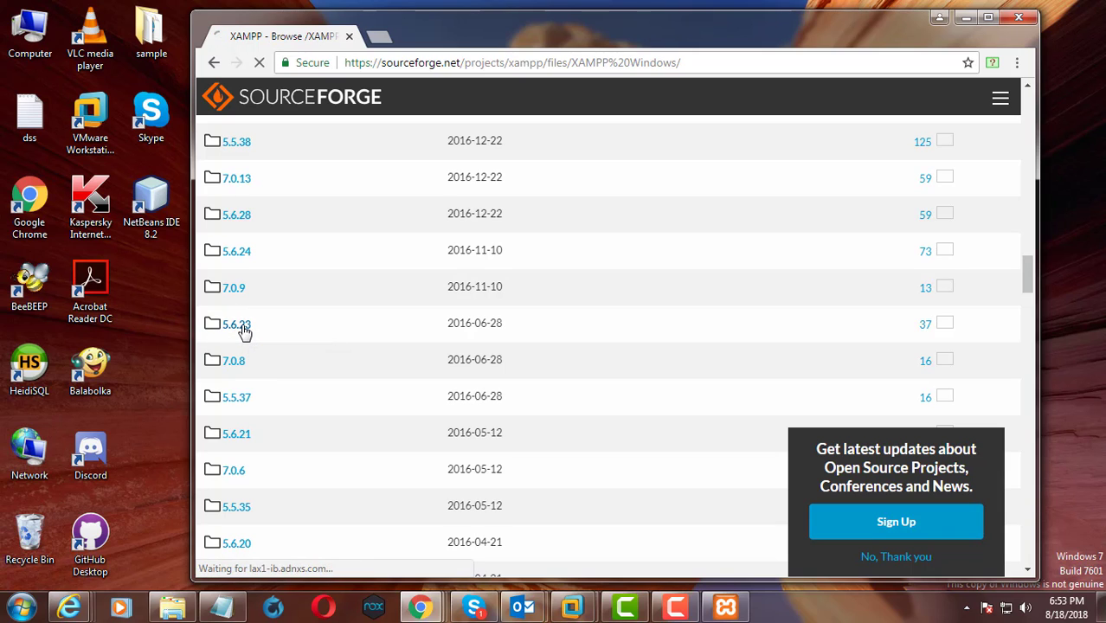
# Download the xampp-win32-5.6.23-0-VC11.zip archive from the 5.6.23 release files
pyautogui.scroll(-1, 388, 472)
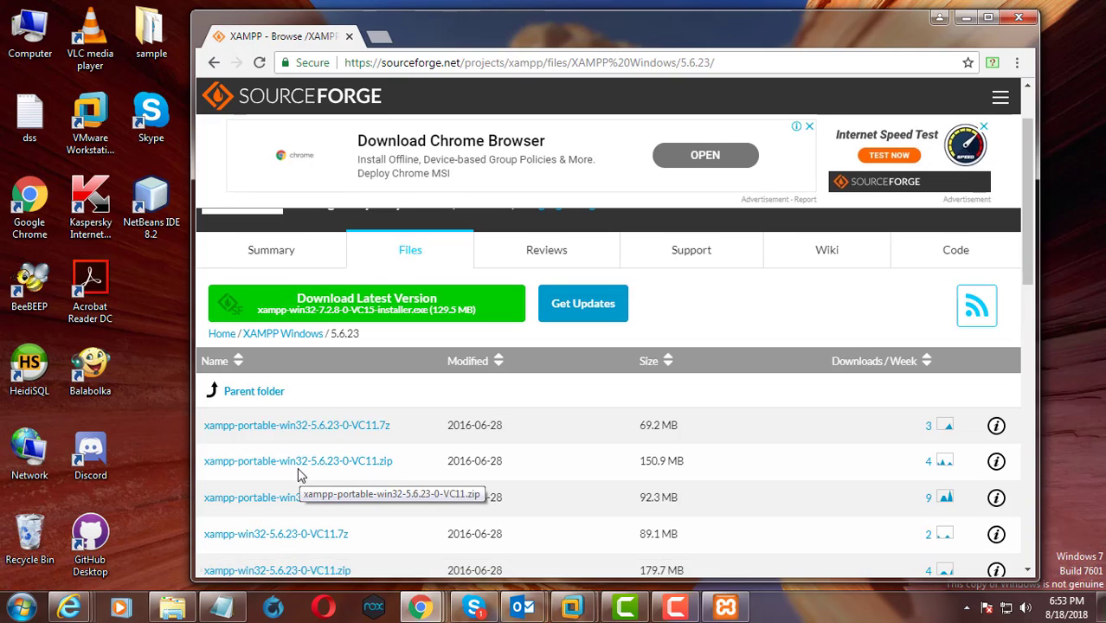
pyautogui.scroll(-1, 372, 480)
pyautogui.scroll(-1, 372, 480)
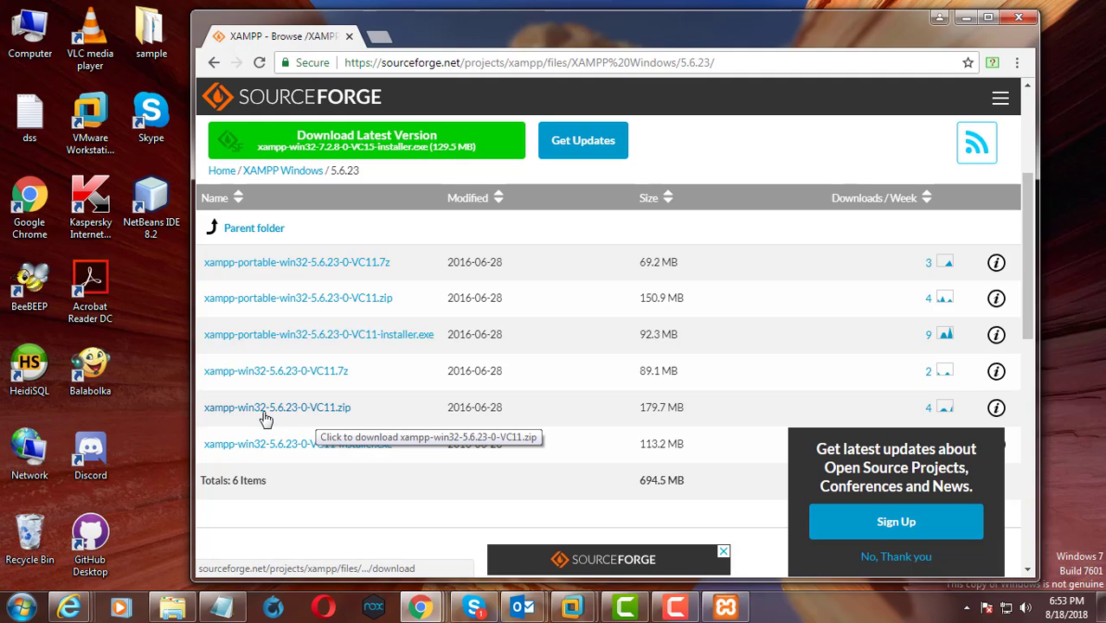
pyautogui.click(326, 416)
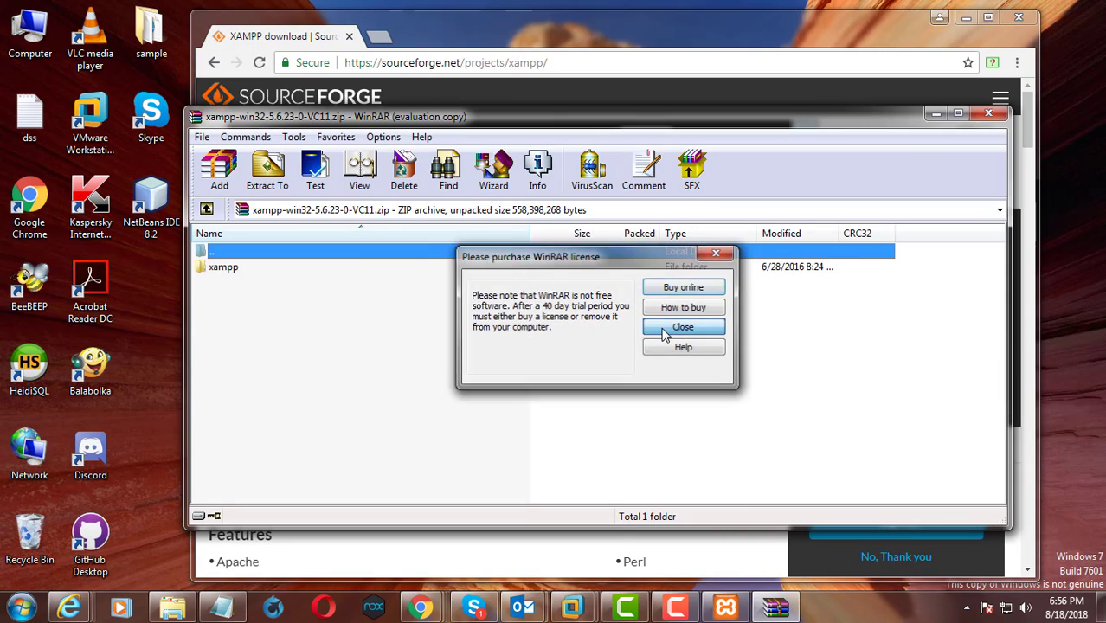
# Extract the archive's xampp folder into a new Desktop folder named xampp-win32-5.6.23-0-VC11 and close WinRAR
pyautogui.click(680, 327)
pyautogui.click(224, 267)
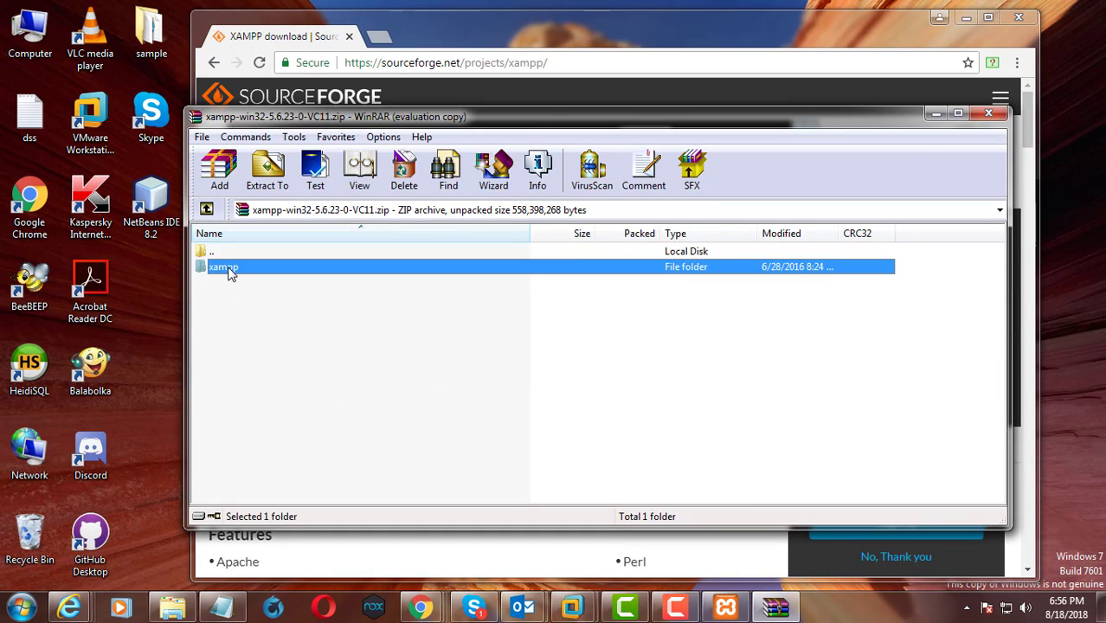
pyautogui.click(267, 182)
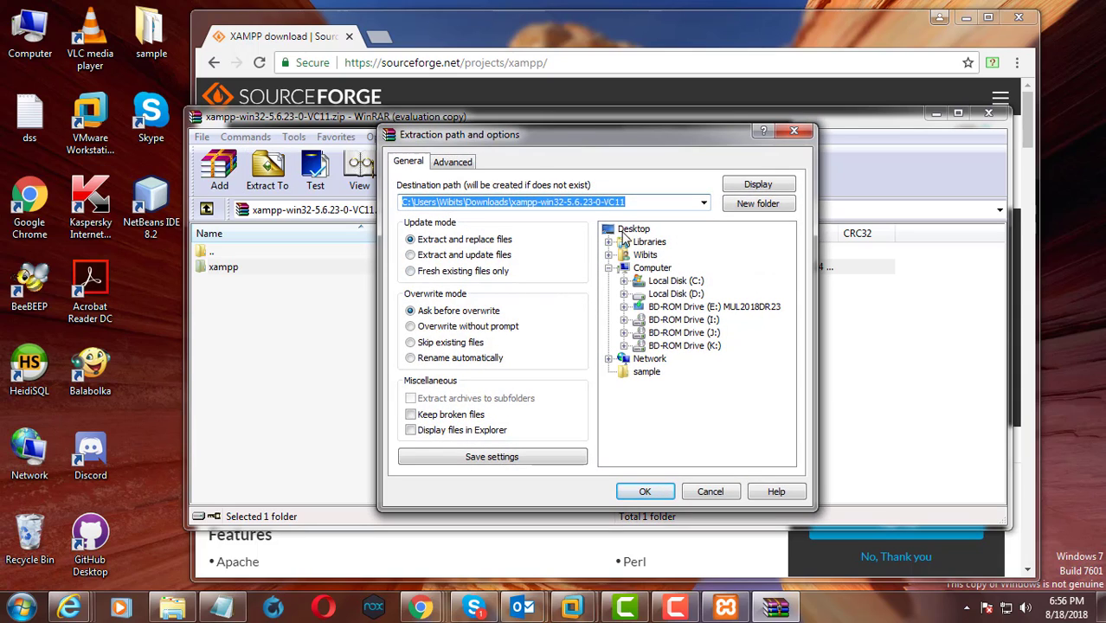
pyautogui.click(630, 230)
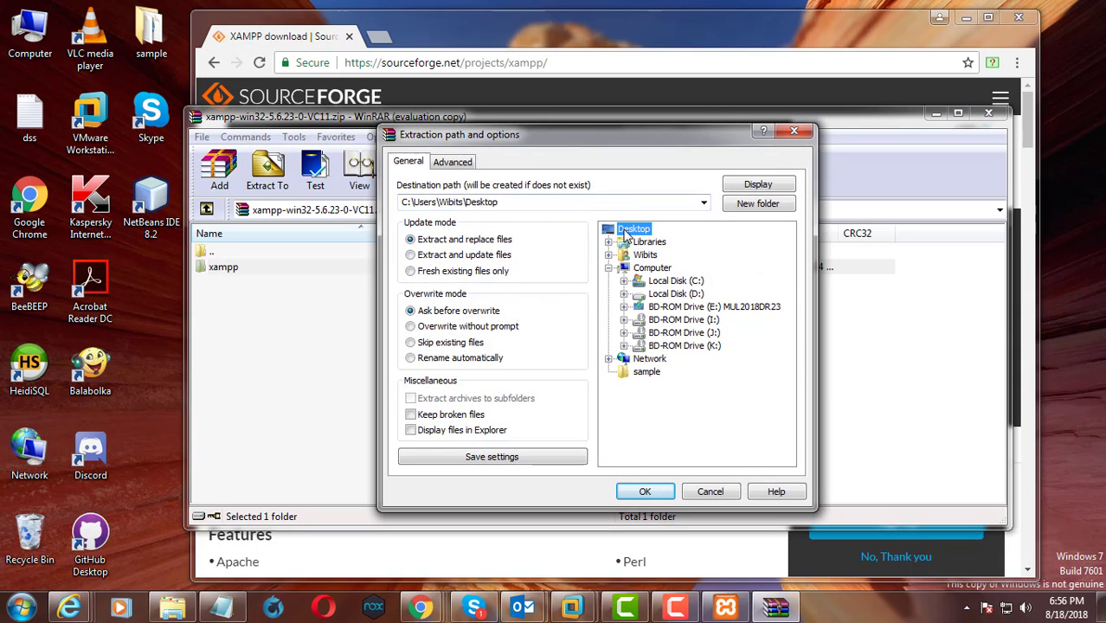
pyautogui.click(516, 203)
pyautogui.click(511, 202)
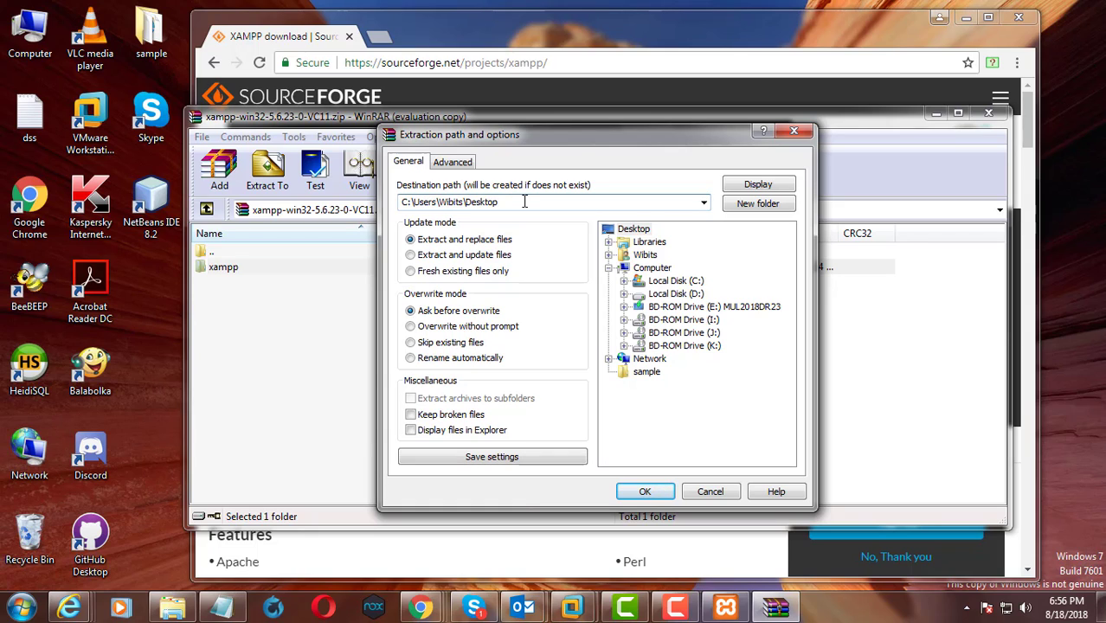
pyautogui.write('\\')
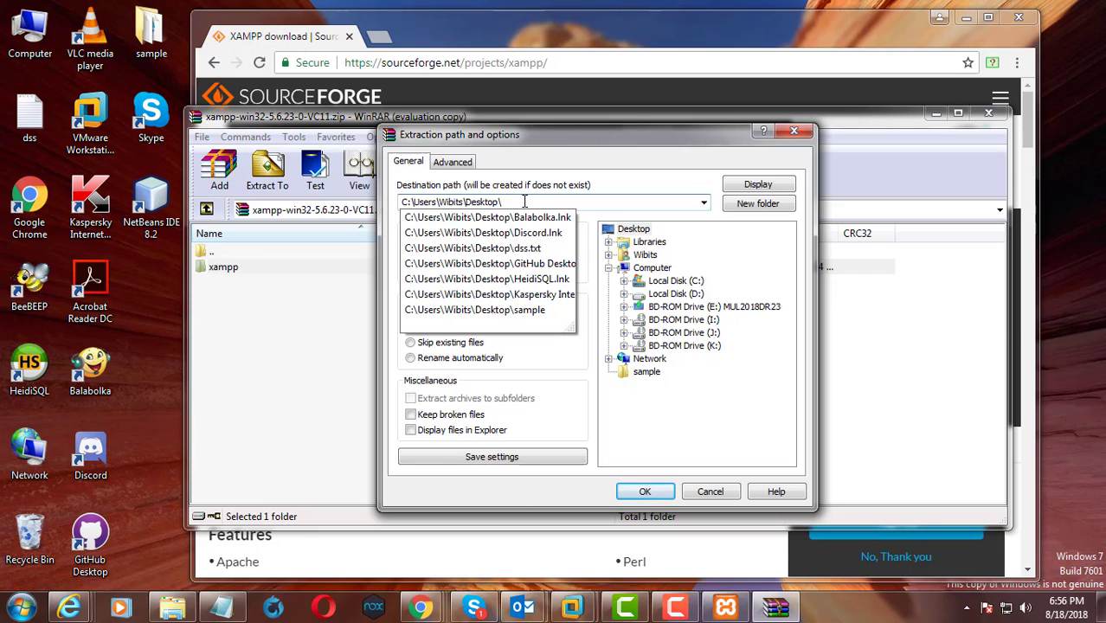
pyautogui.click(634, 180)
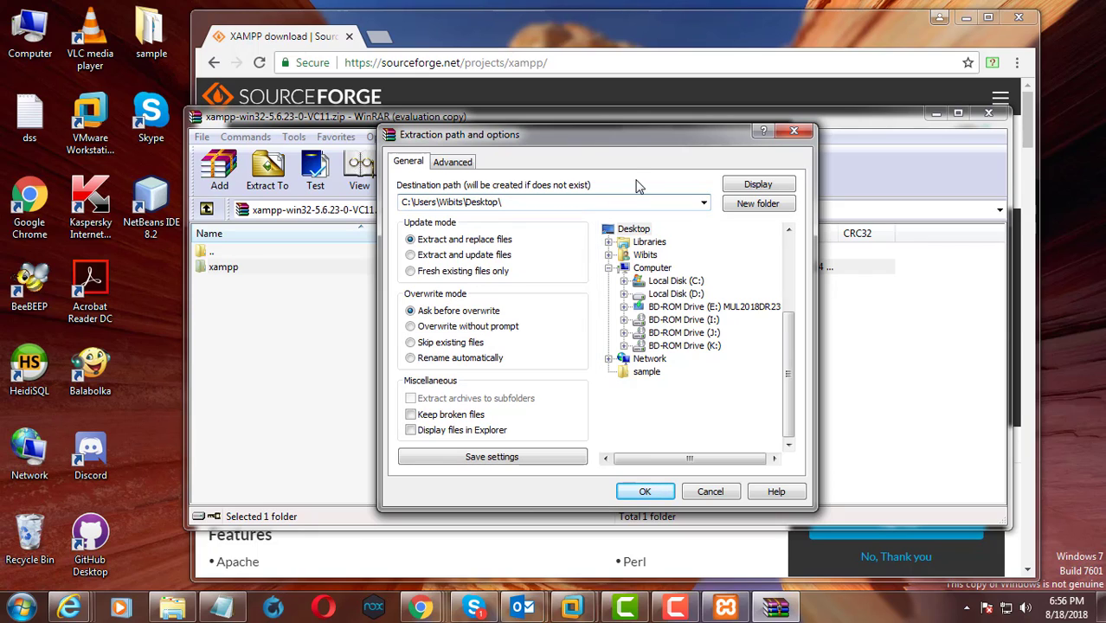
pyautogui.click(758, 203)
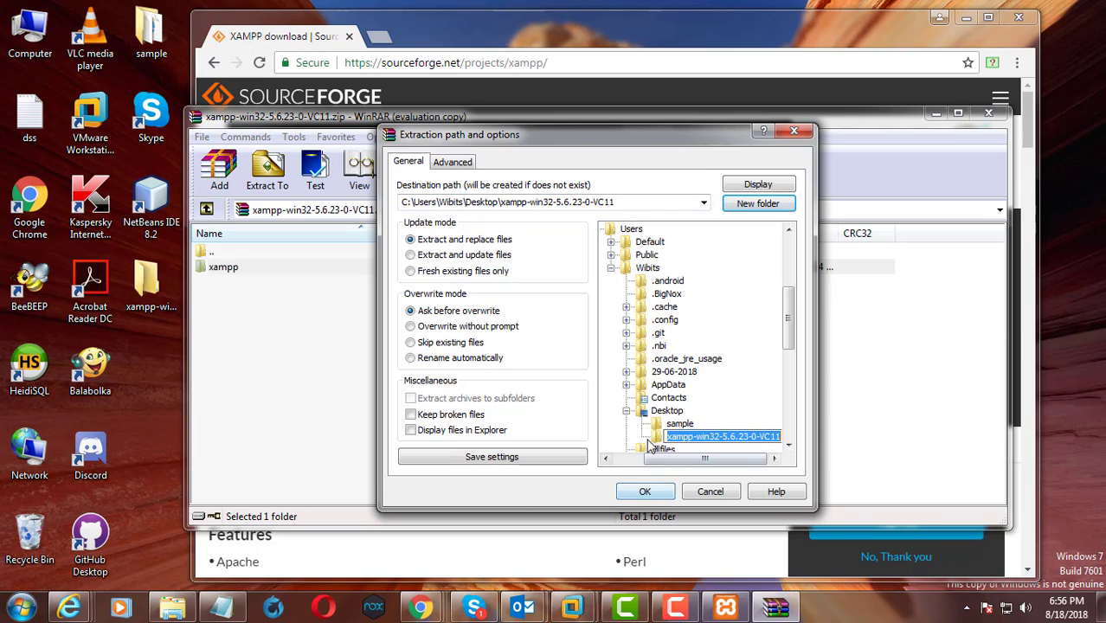
pyautogui.click(646, 491)
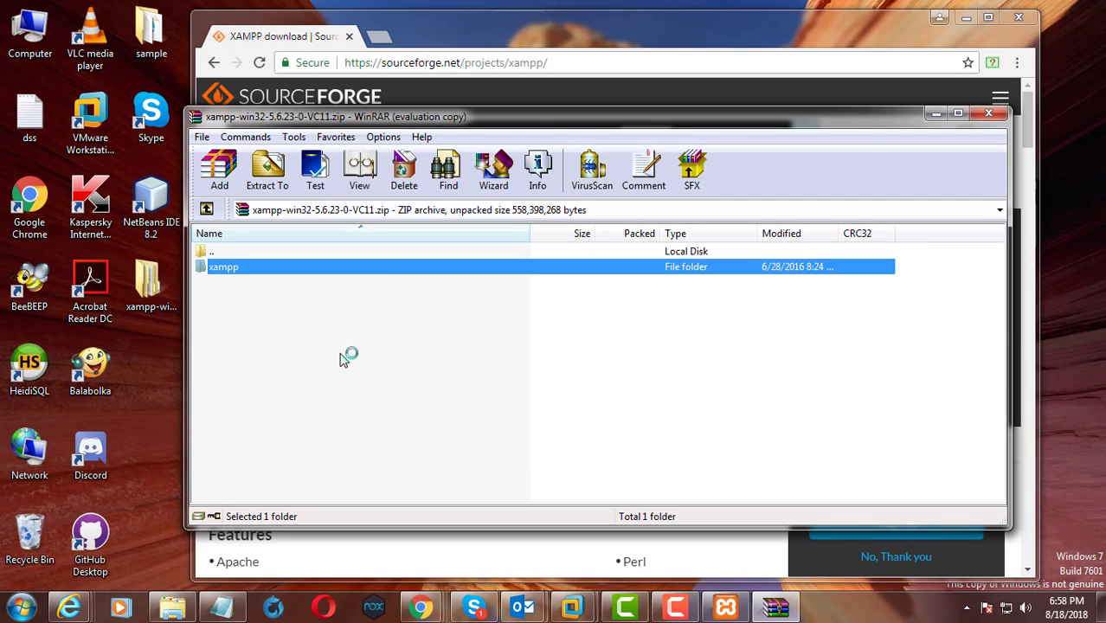
pyautogui.click(989, 114)
# Copy the php folder from the xampp folder inside the extracted xampp-win32-5.6.23-0-VC11 folder on the Desktop
pyautogui.click(966, 17)
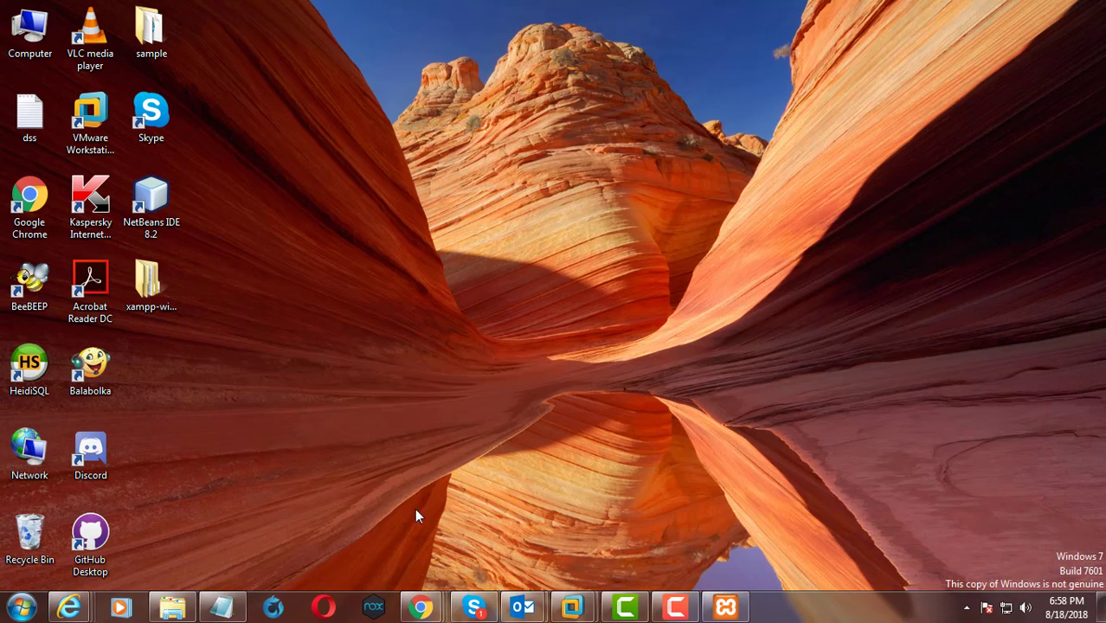
pyautogui.doubleClick(161, 291)
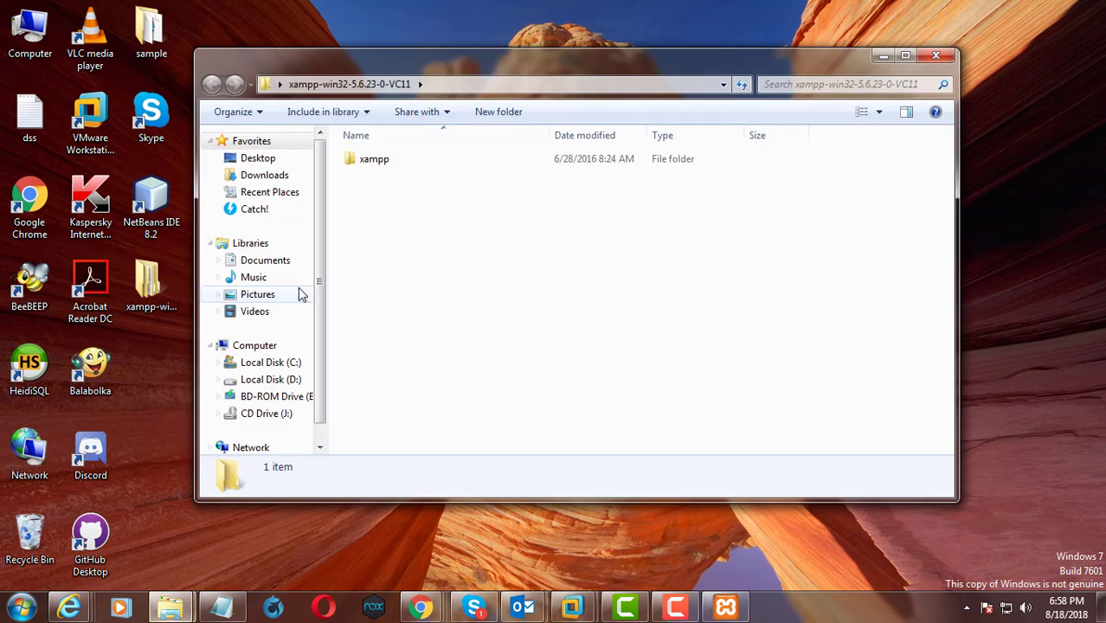
pyautogui.doubleClick(375, 160)
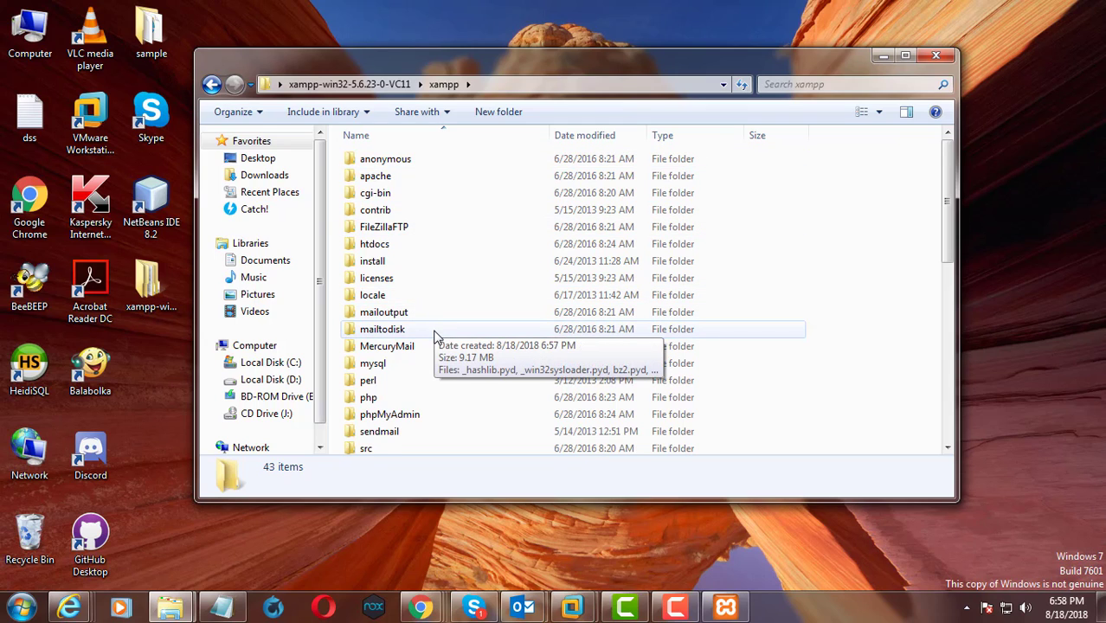
pyautogui.scroll(-1, 435, 335)
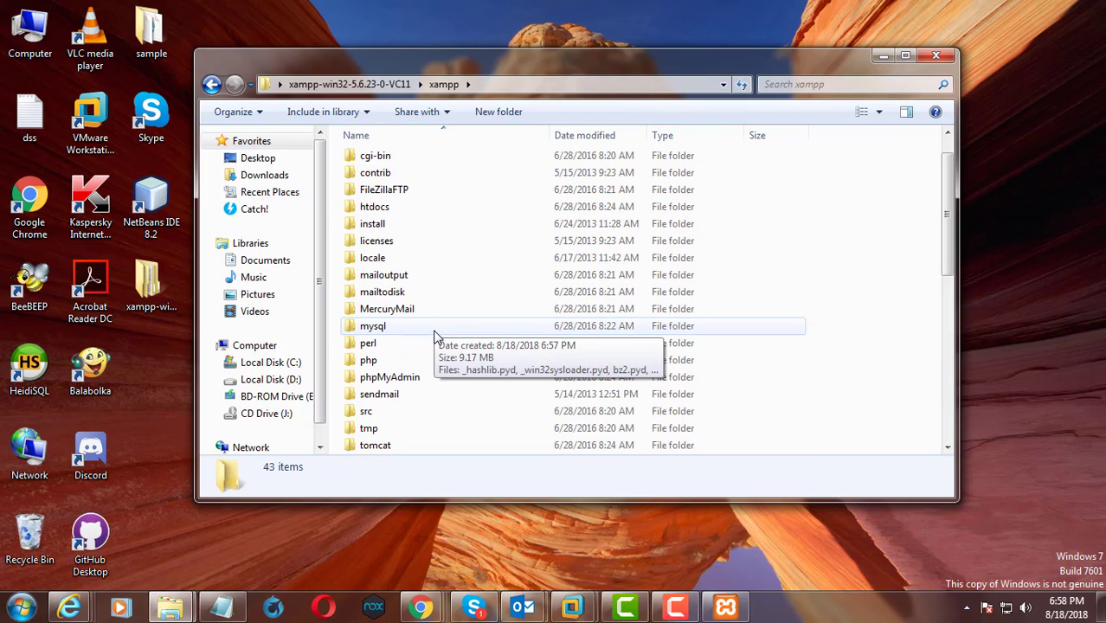
pyautogui.click(369, 362)
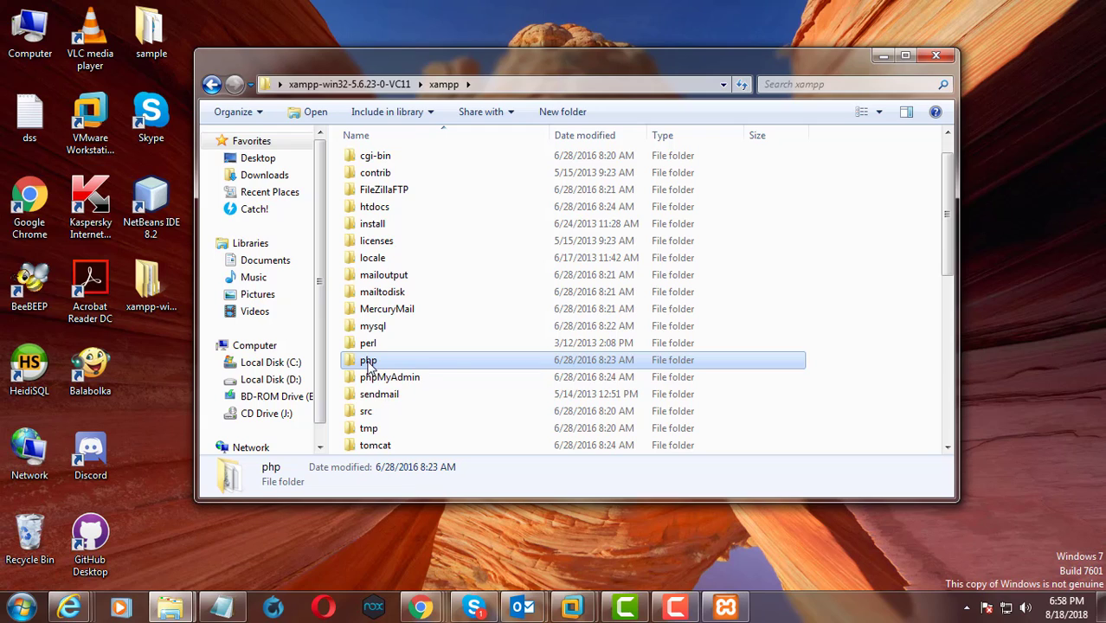
pyautogui.rightClick(370, 366)
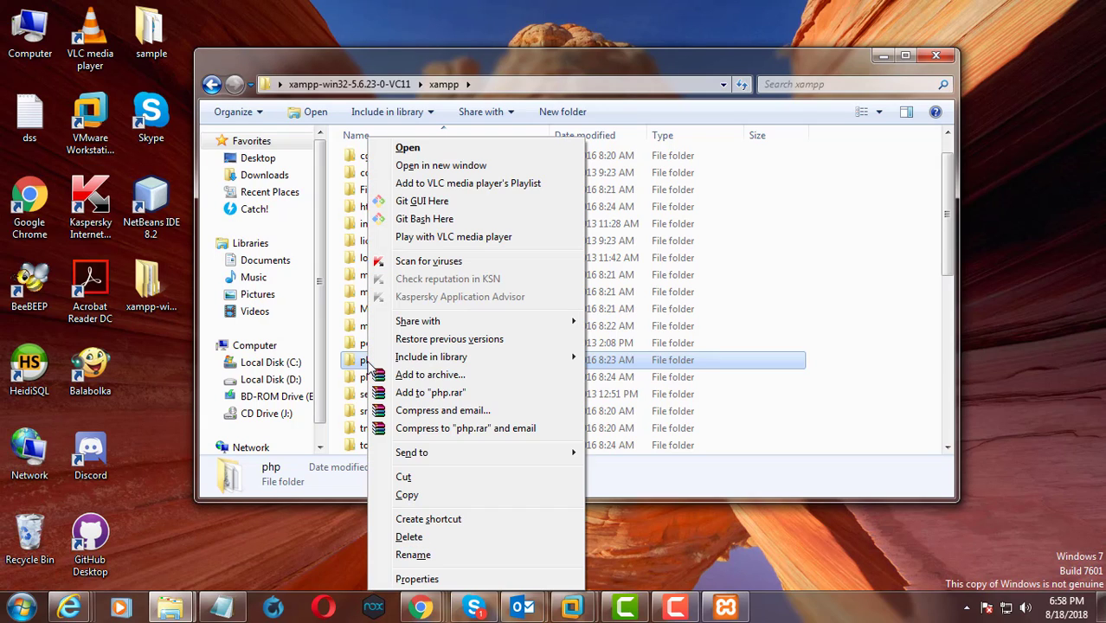
pyautogui.click(406, 496)
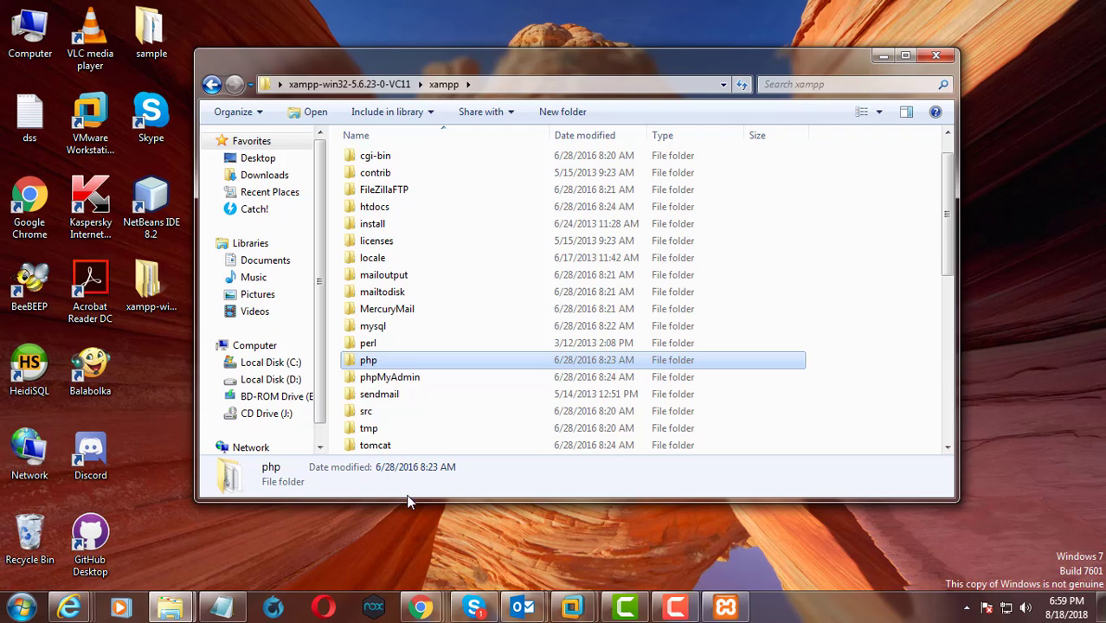
# Rename the existing php folder in C:\xampp to php_old
pyautogui.doubleClick(38, 33)
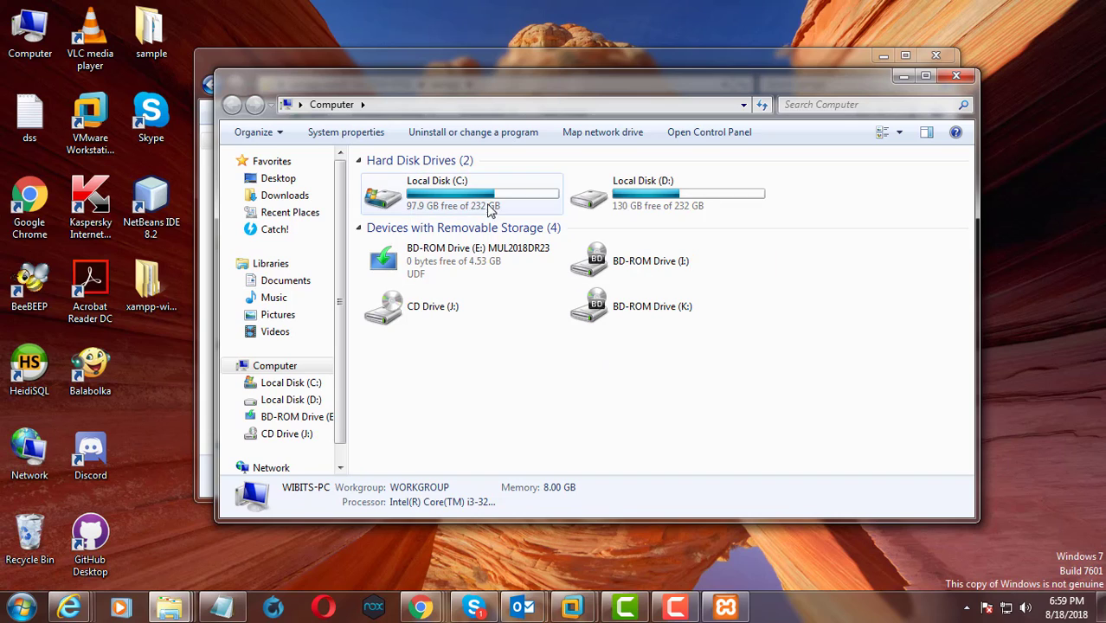
pyautogui.doubleClick(482, 201)
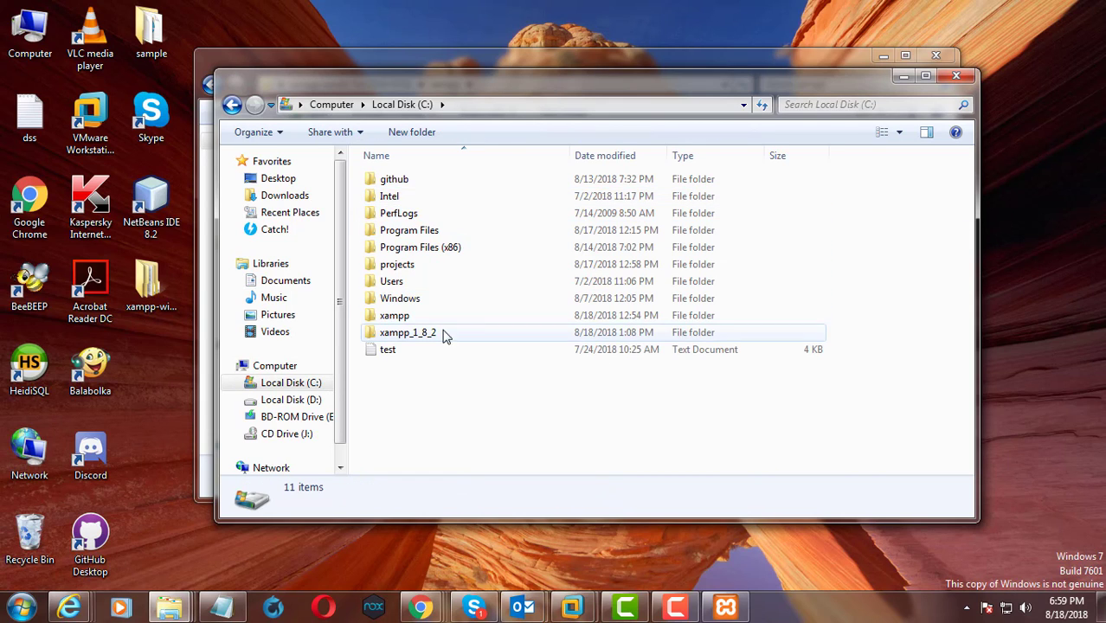
pyautogui.click(409, 318)
pyautogui.doubleClick(396, 317)
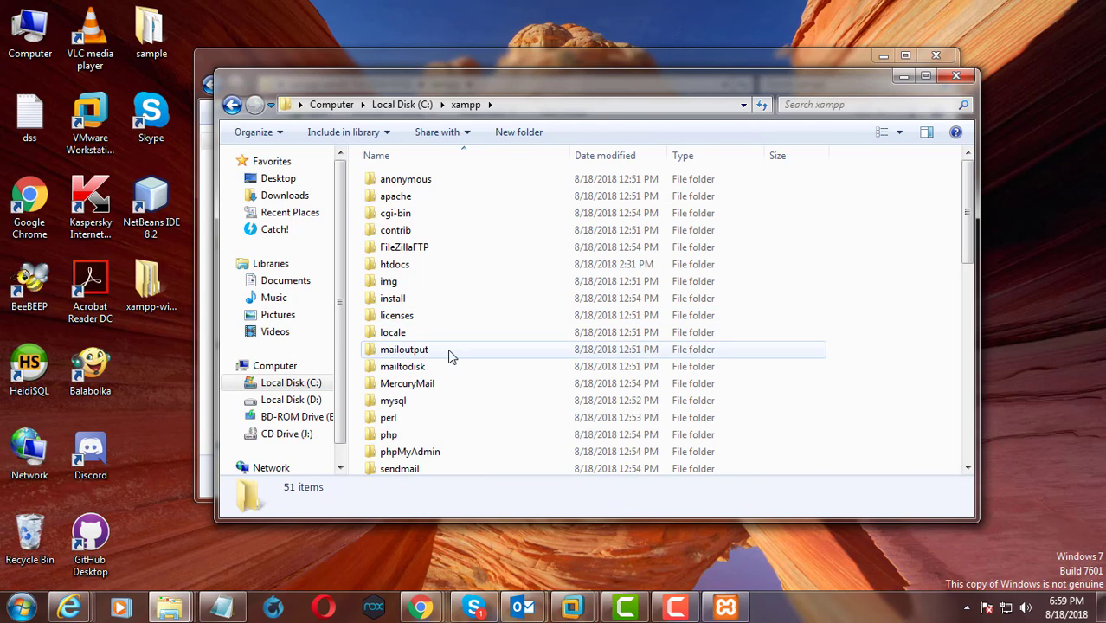
pyautogui.scroll(-1, 450, 355)
pyautogui.rightClick(389, 405)
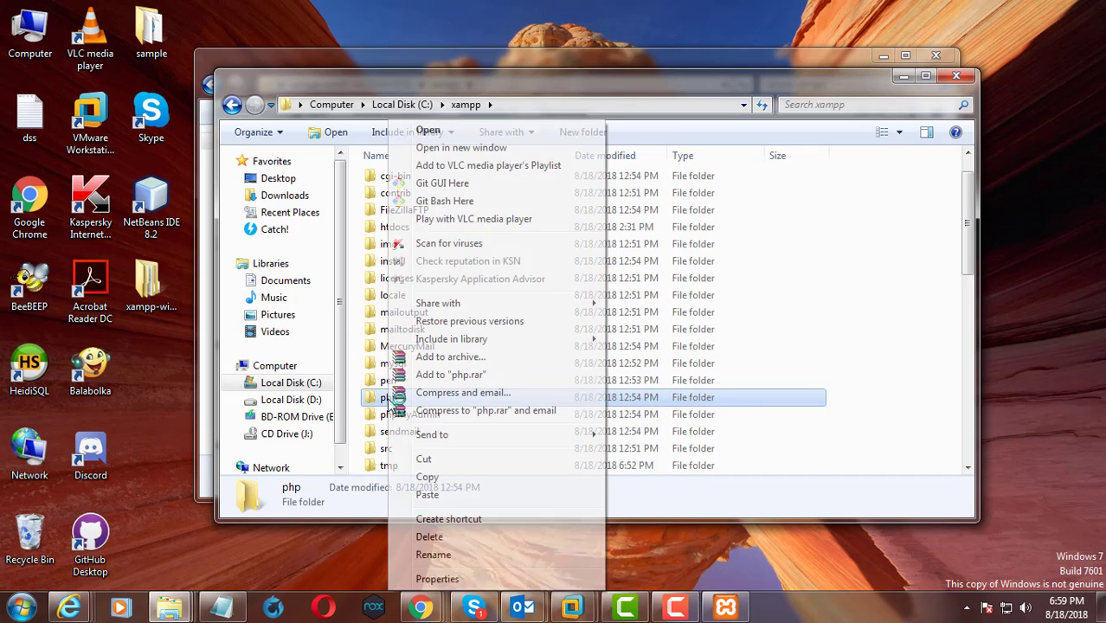
pyautogui.click(433, 555)
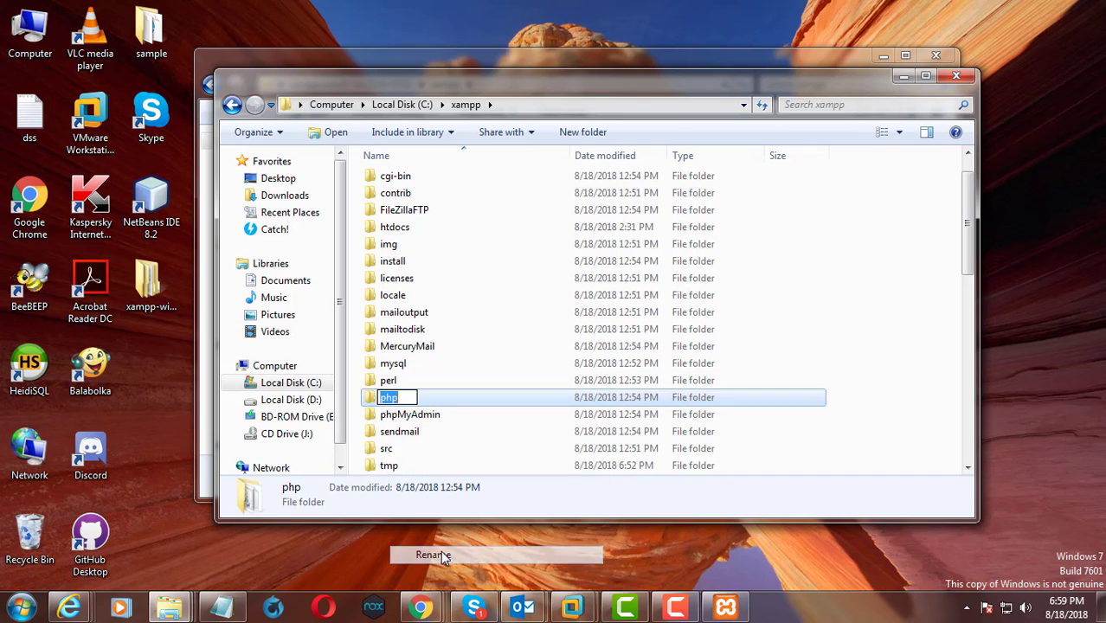
pyautogui.click(410, 397)
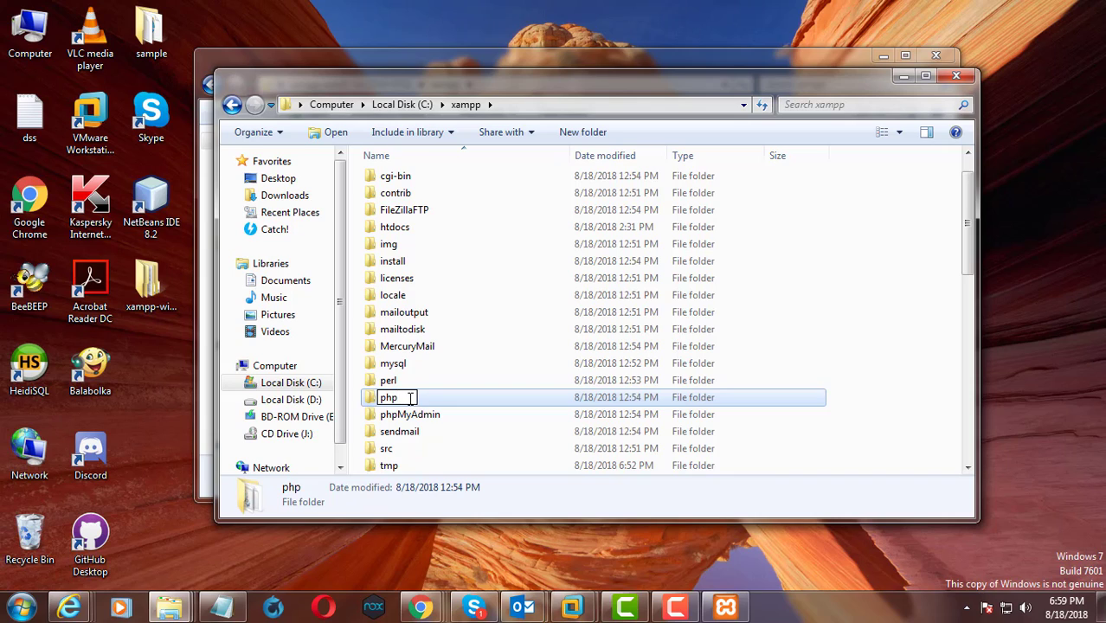
pyautogui.write('_old')
pyautogui.press('Return')
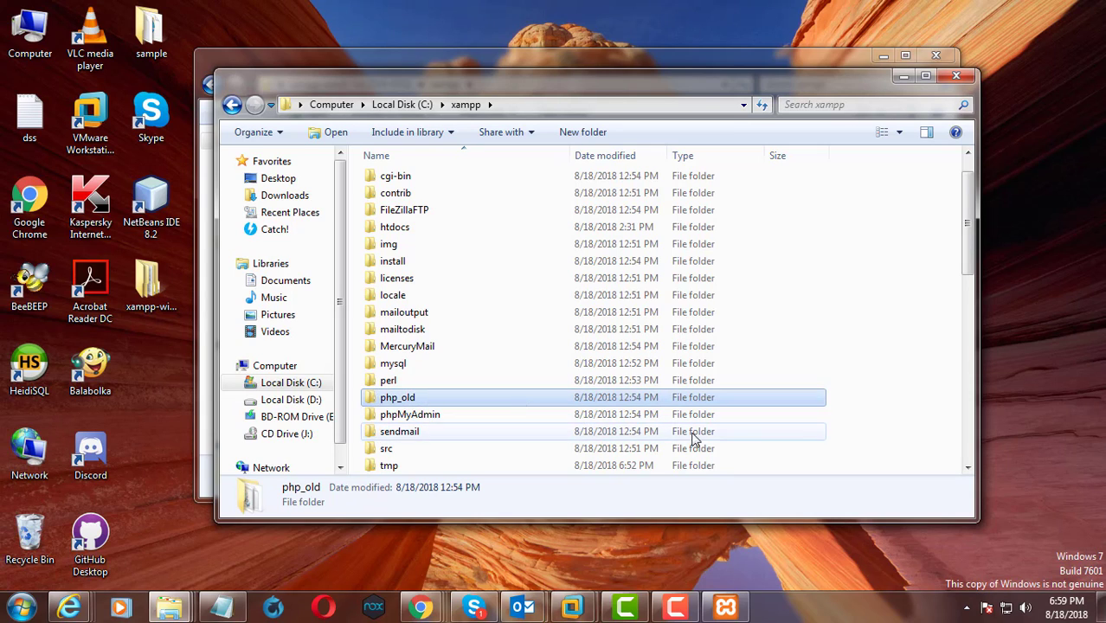
# Paste the copied php folder into C:\xampp
pyautogui.click(885, 432)
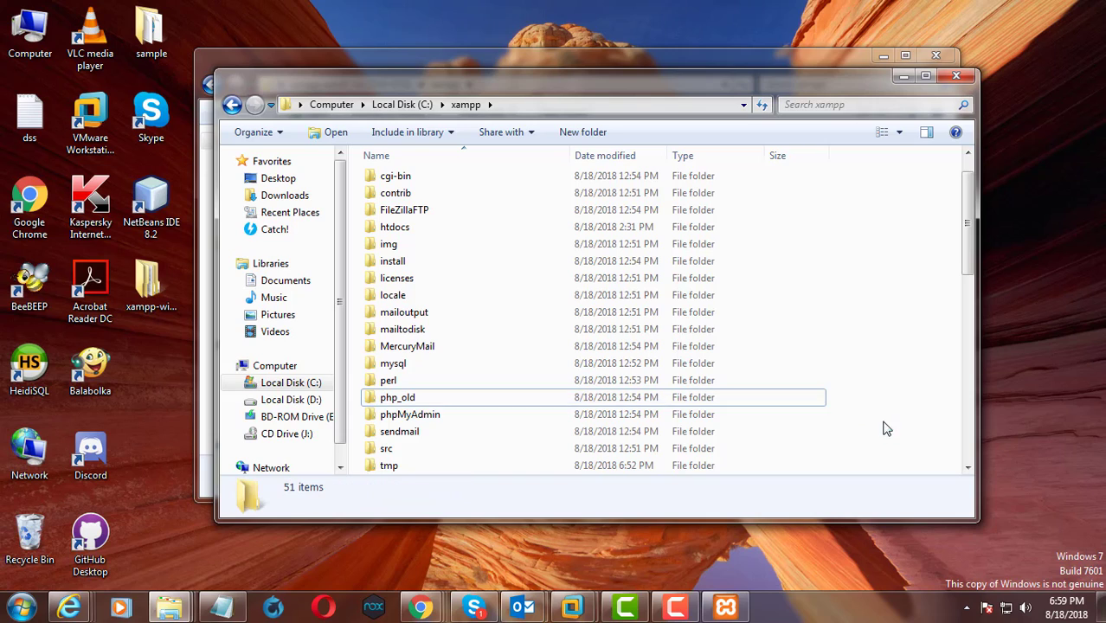
pyautogui.rightClick(866, 334)
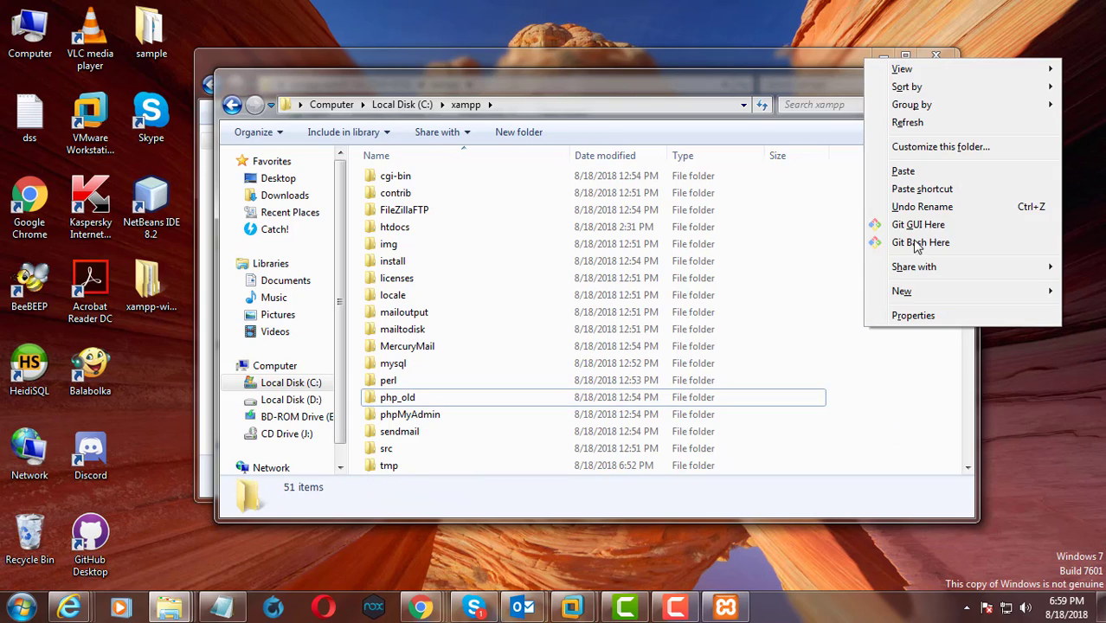
pyautogui.click(903, 172)
pyautogui.hotkey('ctrl', 'v')
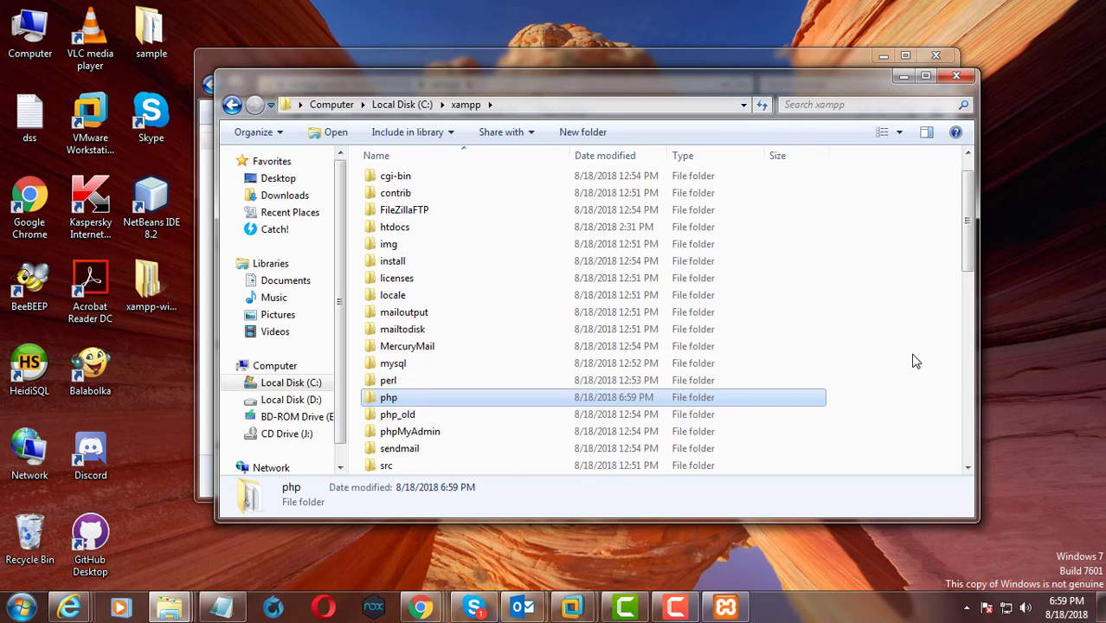
# Open the php.ini configuration file from the new C:\xampp\php folder in Notepad++ for editing
pyautogui.doubleClick(388, 398)
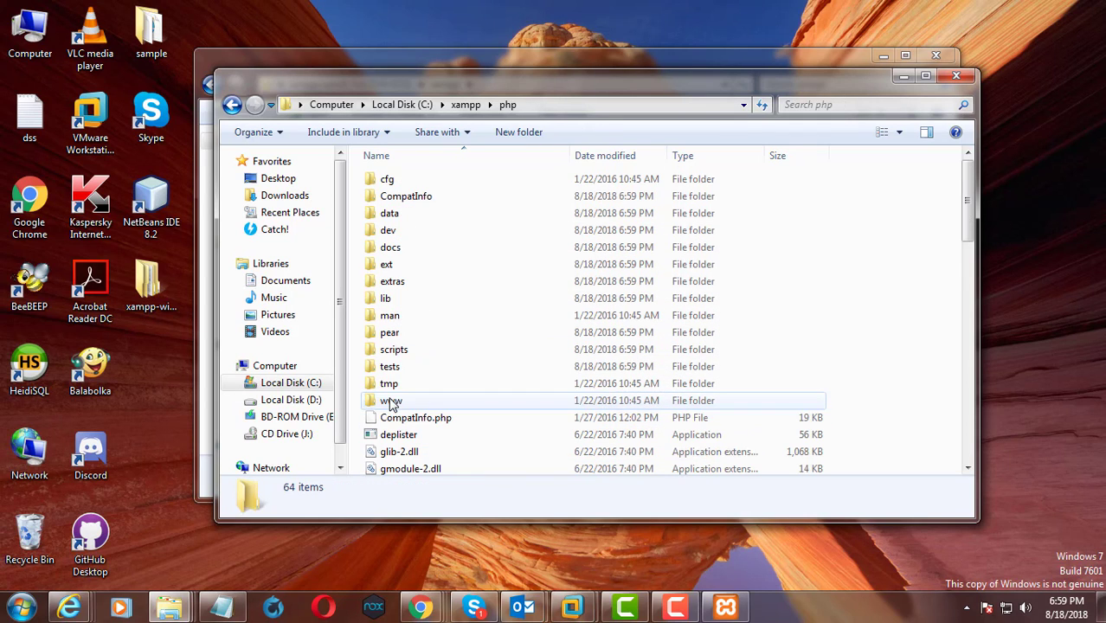
pyautogui.scroll(-6, 445, 368)
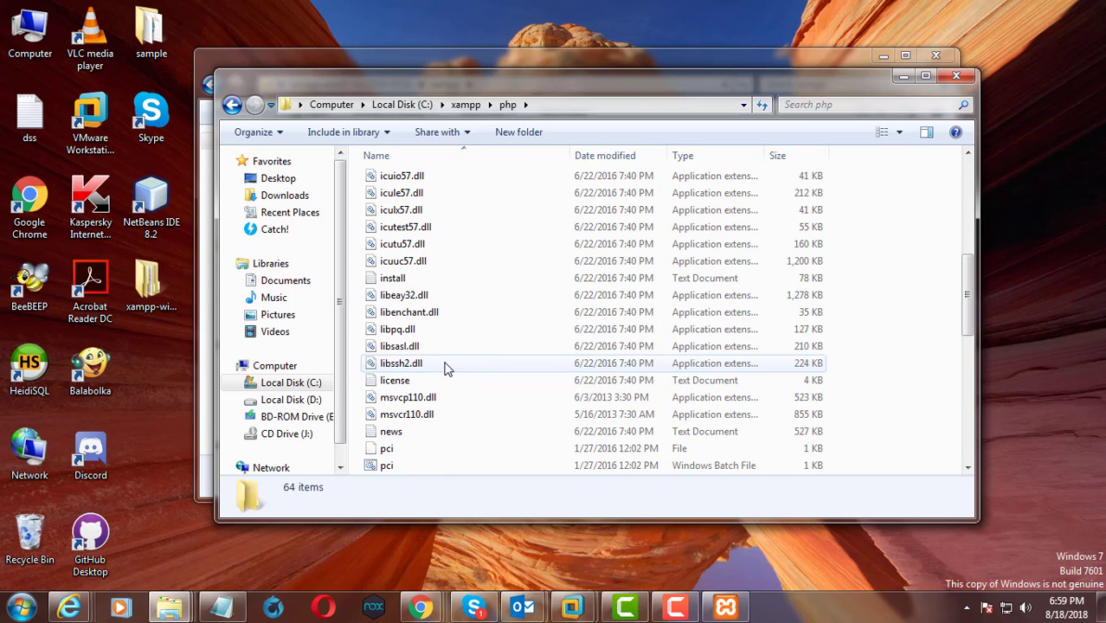
pyautogui.scroll(-4, 447, 368)
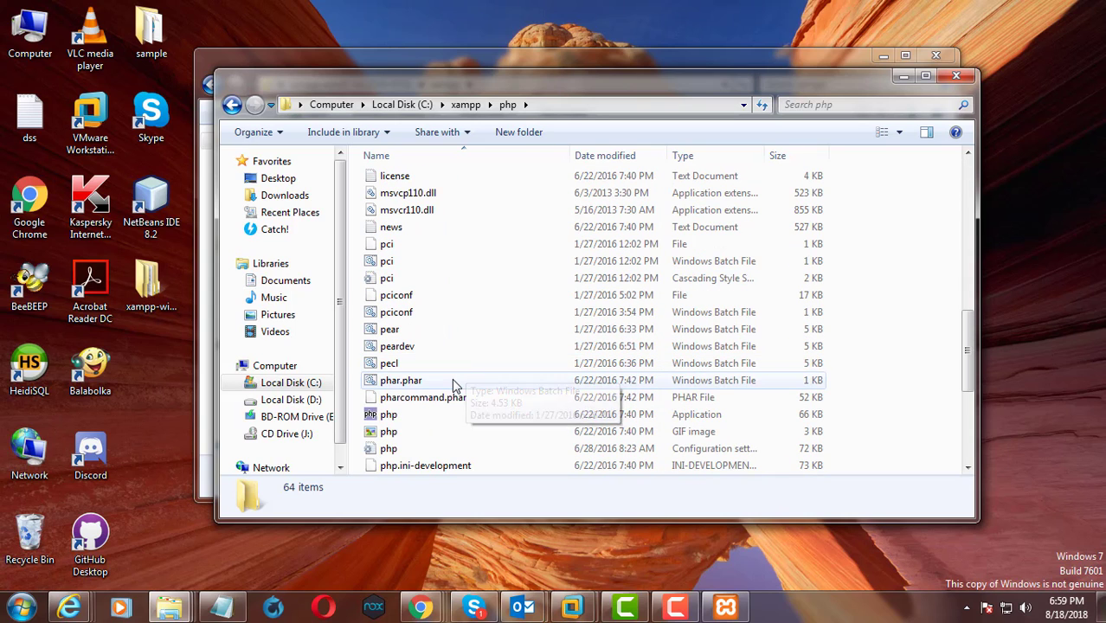
pyautogui.scroll(-1, 452, 378)
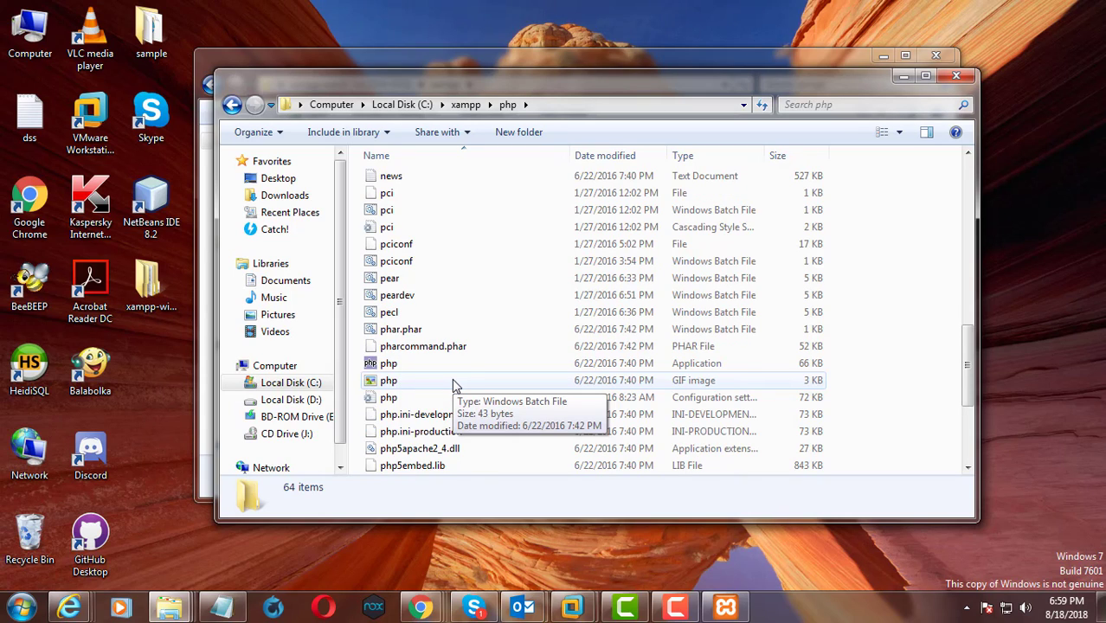
pyautogui.scroll(-1, 456, 386)
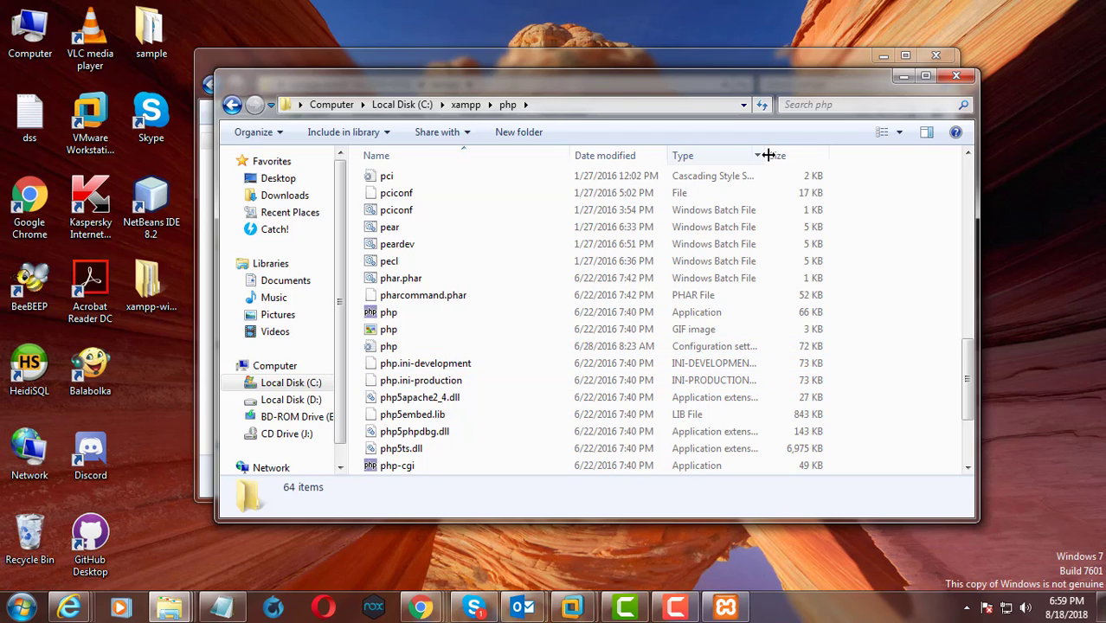
pyautogui.moveTo(766, 155); pyautogui.dragTo(841, 157)
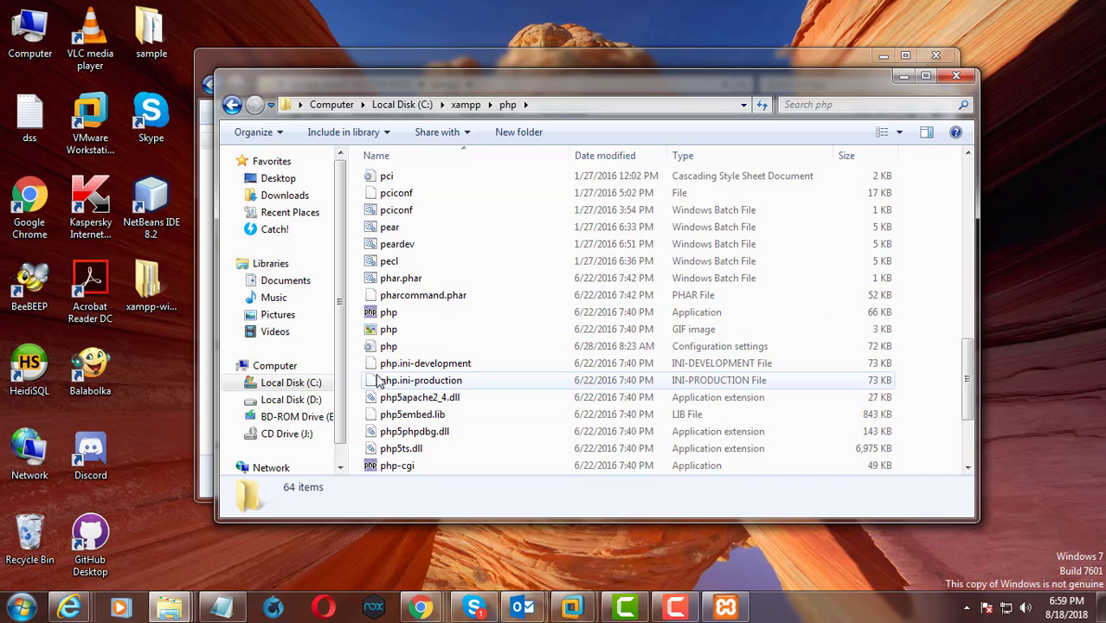
pyautogui.click(392, 351)
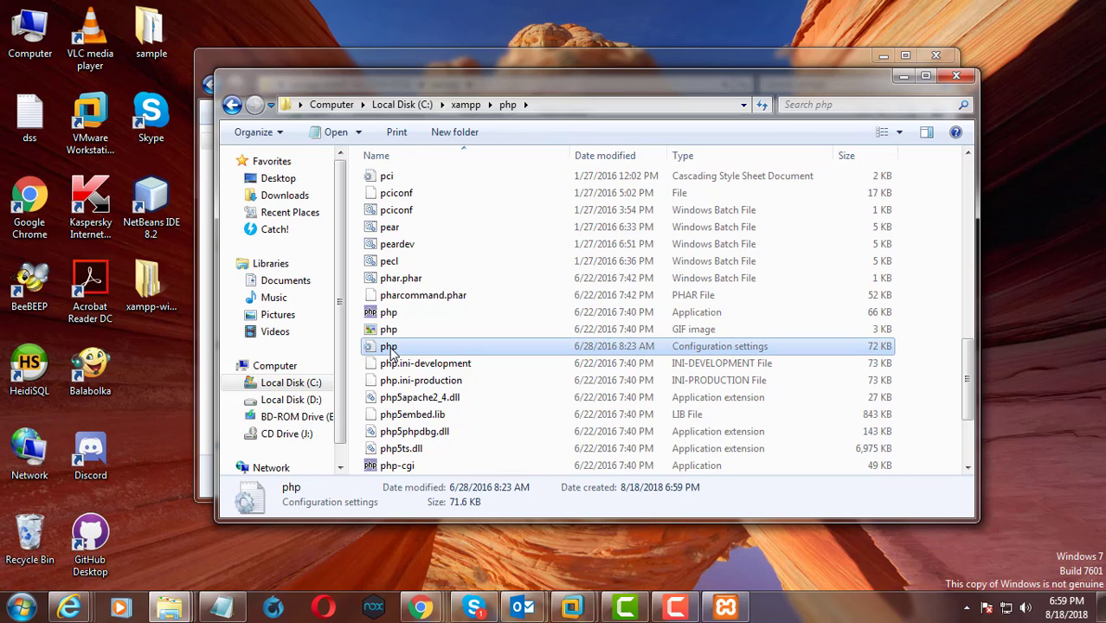
pyautogui.rightClick(392, 351)
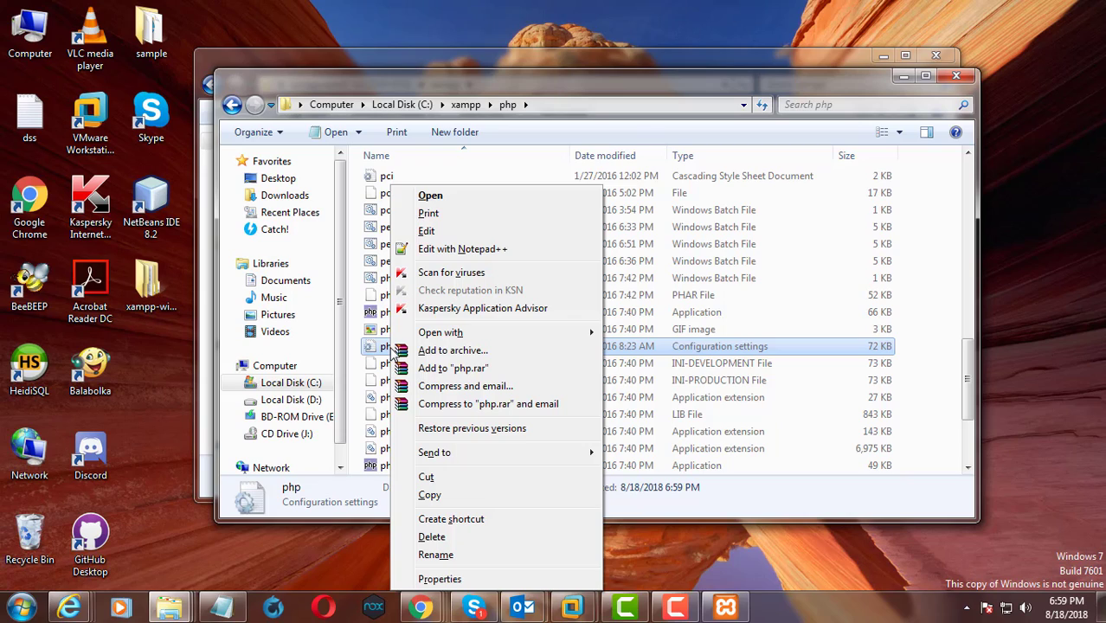
pyautogui.click(437, 250)
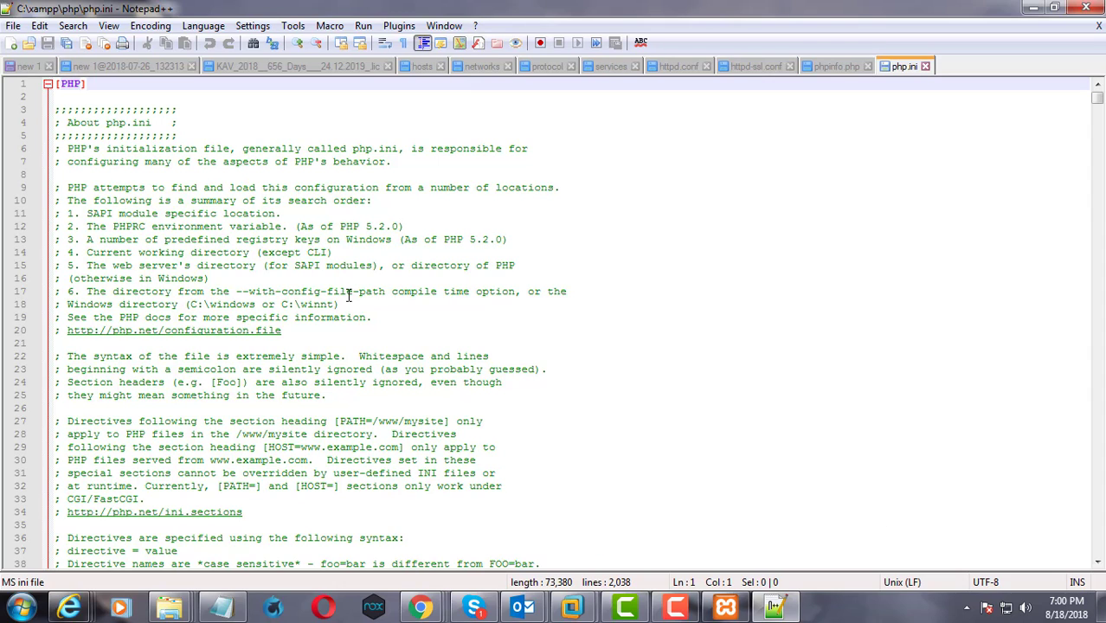
# Find the first xampp occurrence in php.ini and set include_path to C:\xampp\php\PEAR
pyautogui.hotkey('ctrl', 'f')
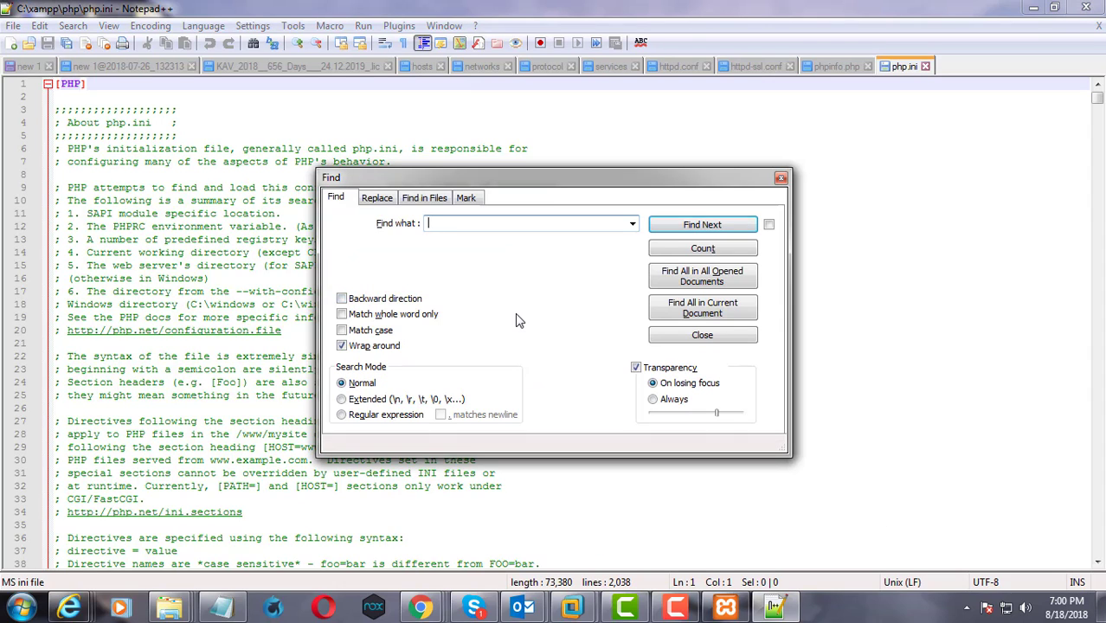
pyautogui.write('xampp')
pyautogui.click(704, 226)
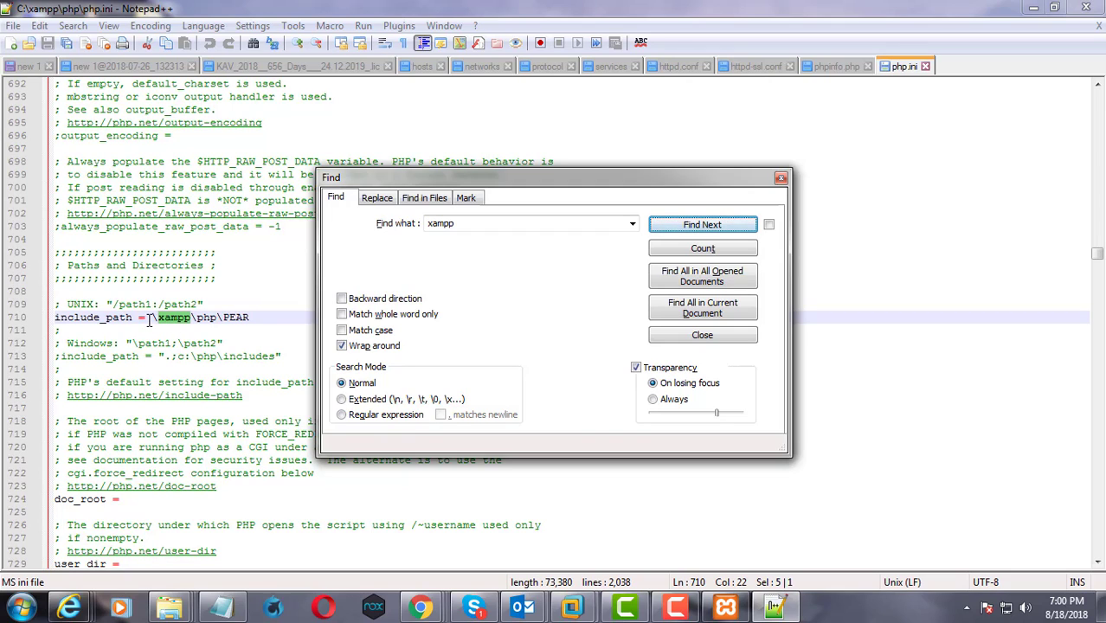
pyautogui.click(153, 319)
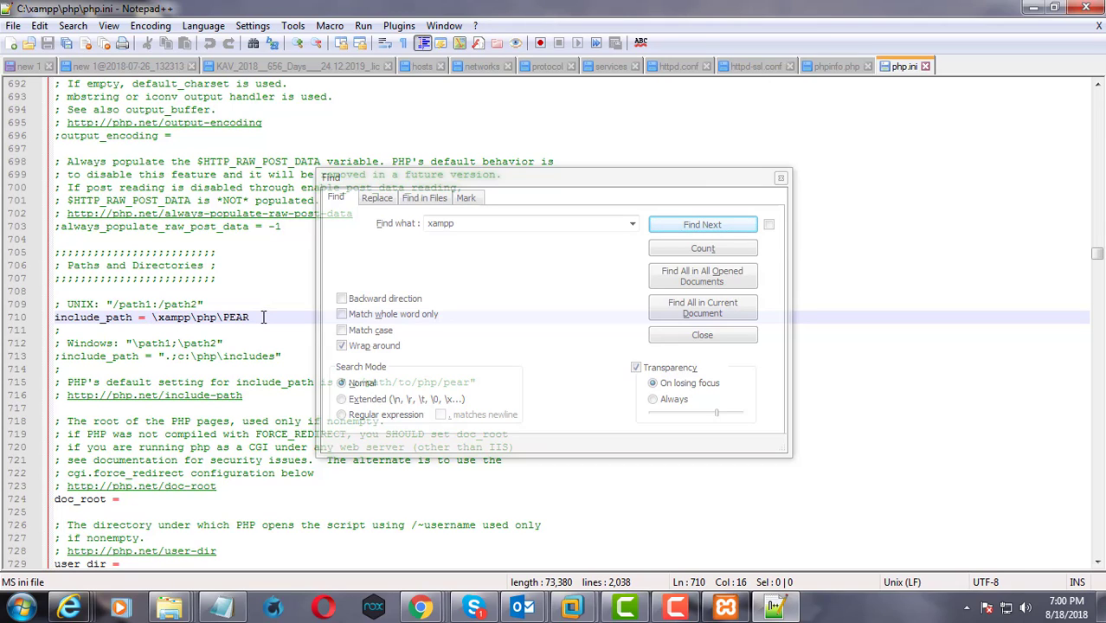
pyautogui.write('C')
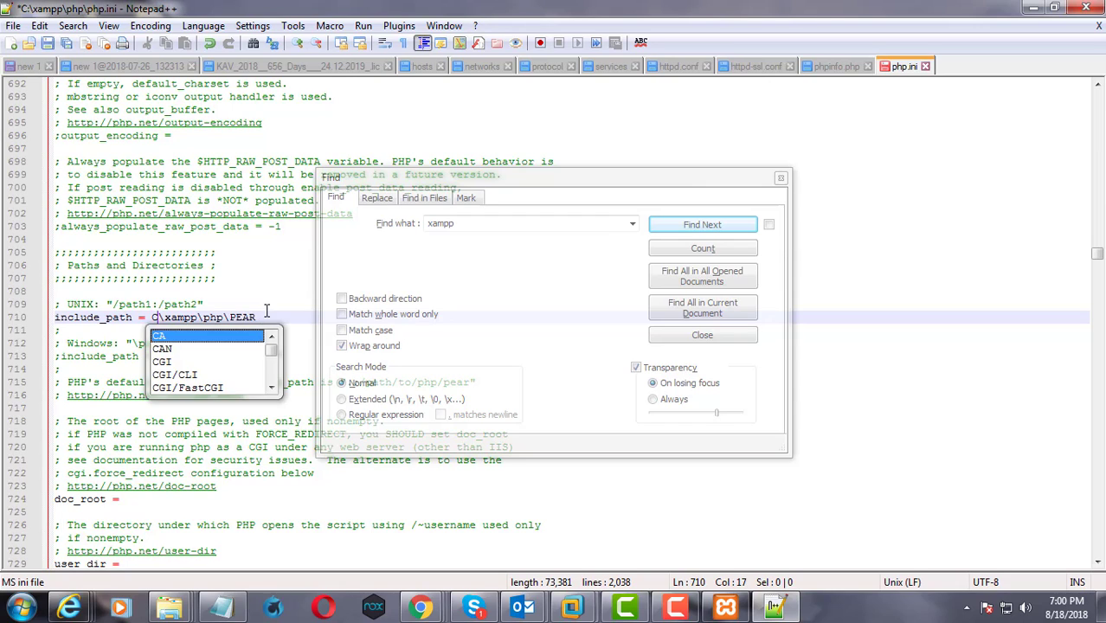
pyautogui.click(266, 311)
pyautogui.click(157, 318)
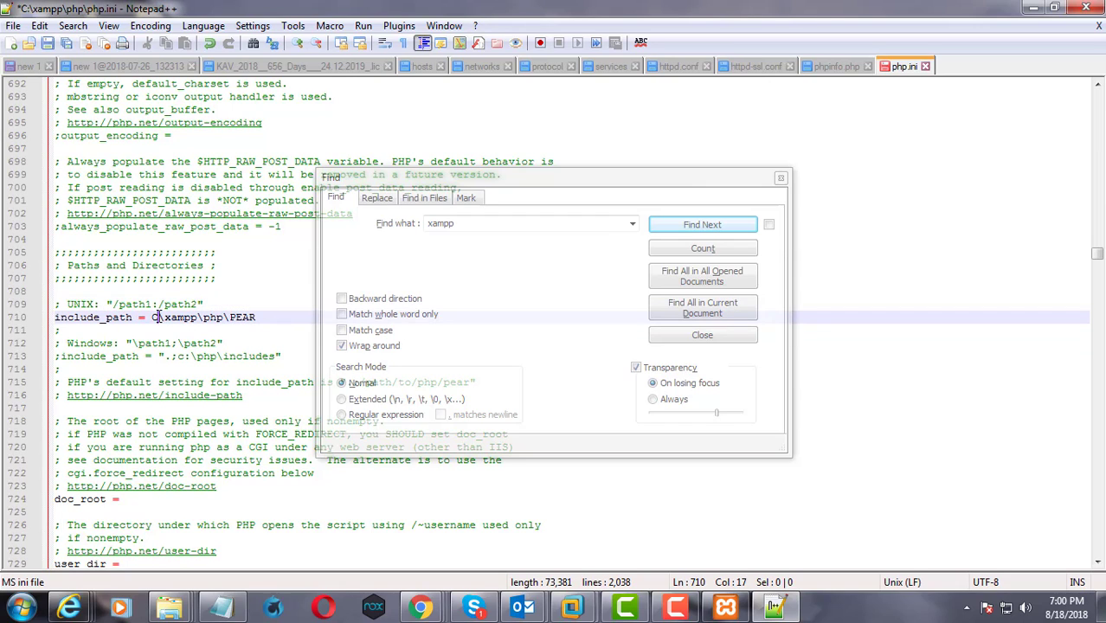
pyautogui.write(':')
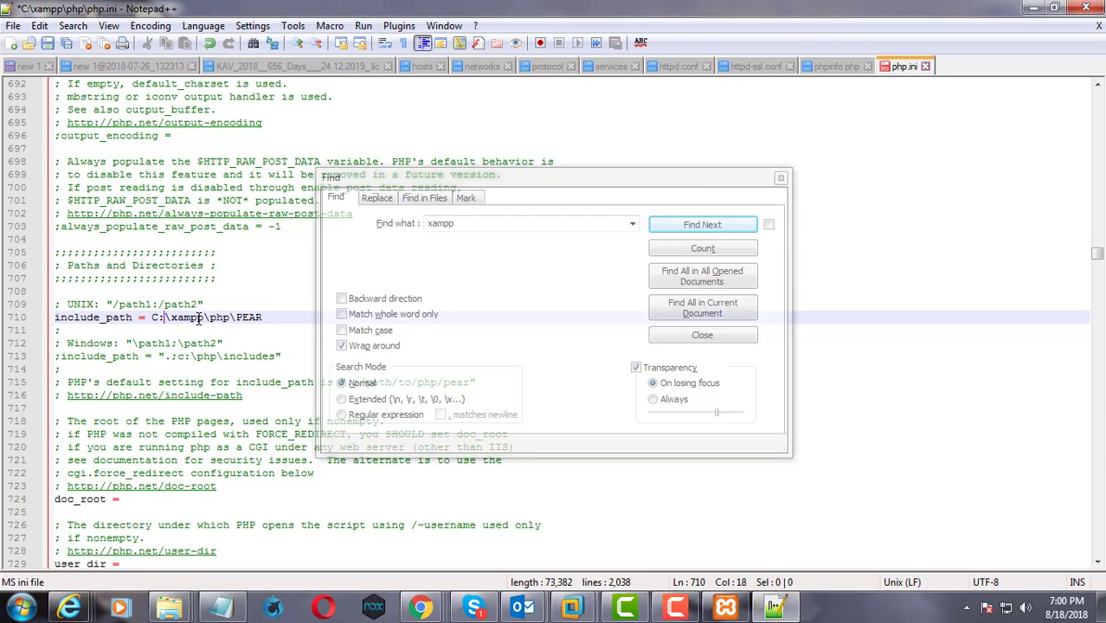
# Find the next xampp path in php.ini and set extension_dir to "c:\xampp\php\ext"
pyautogui.click(694, 225)
pyautogui.click(695, 227)
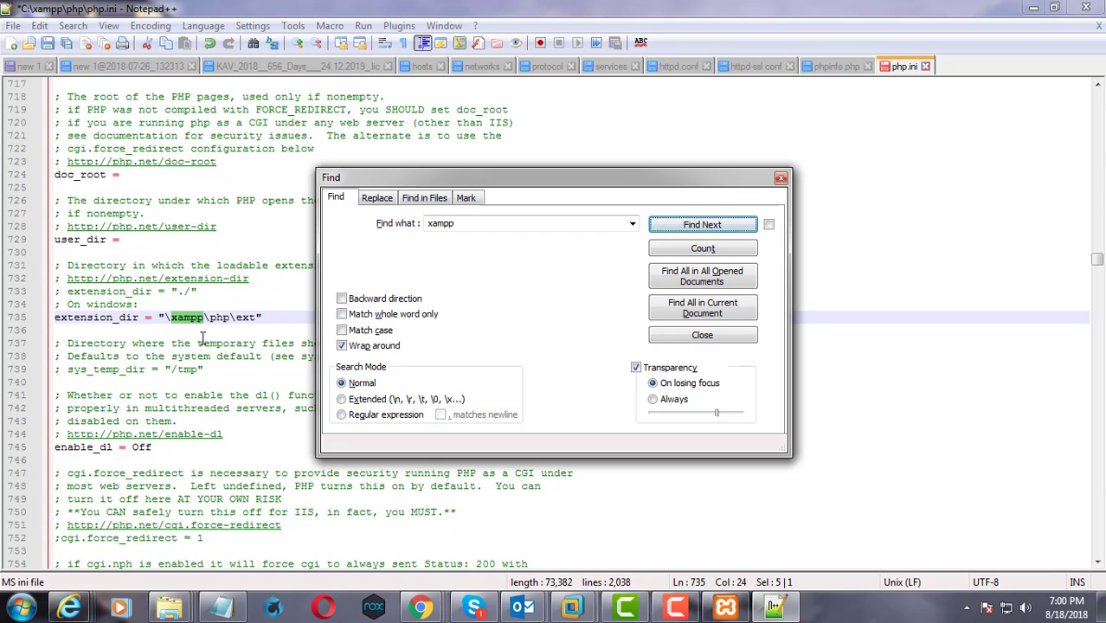
pyautogui.click(169, 318)
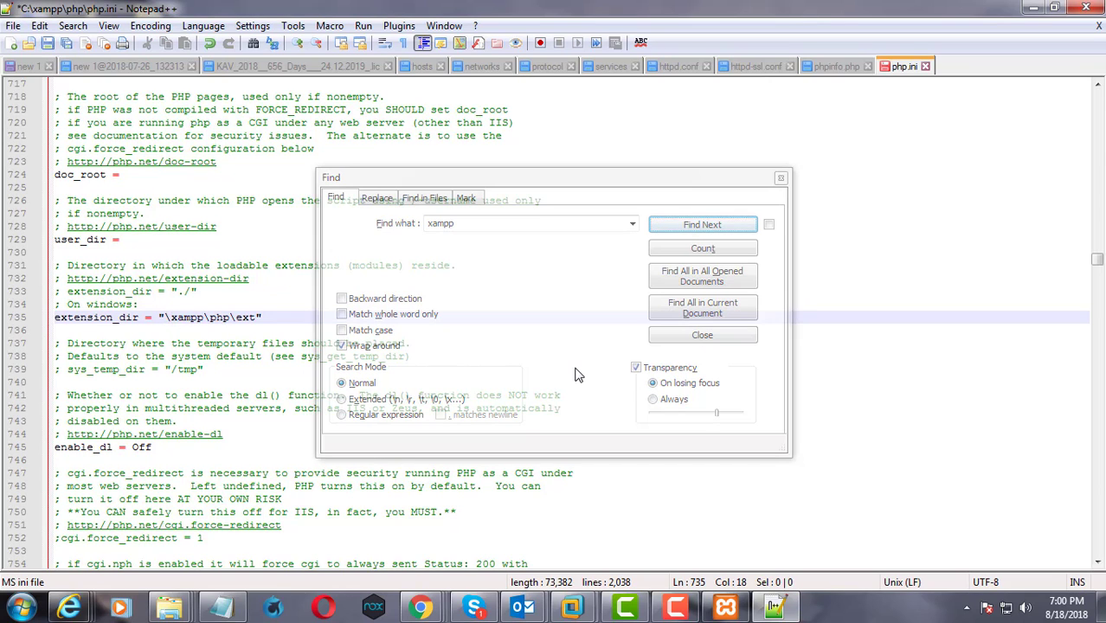
pyautogui.write('c:')
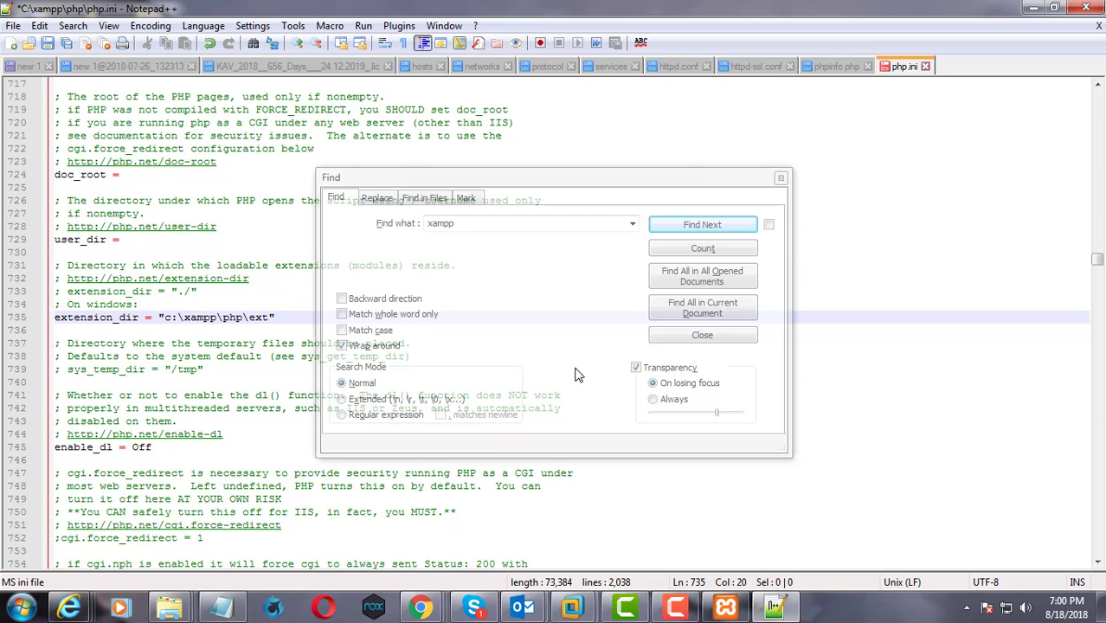
# Go to the next xampp path and set upload_tmp_dir to "c:\xampp\tmp"
pyautogui.click(694, 226)
pyautogui.click(693, 226)
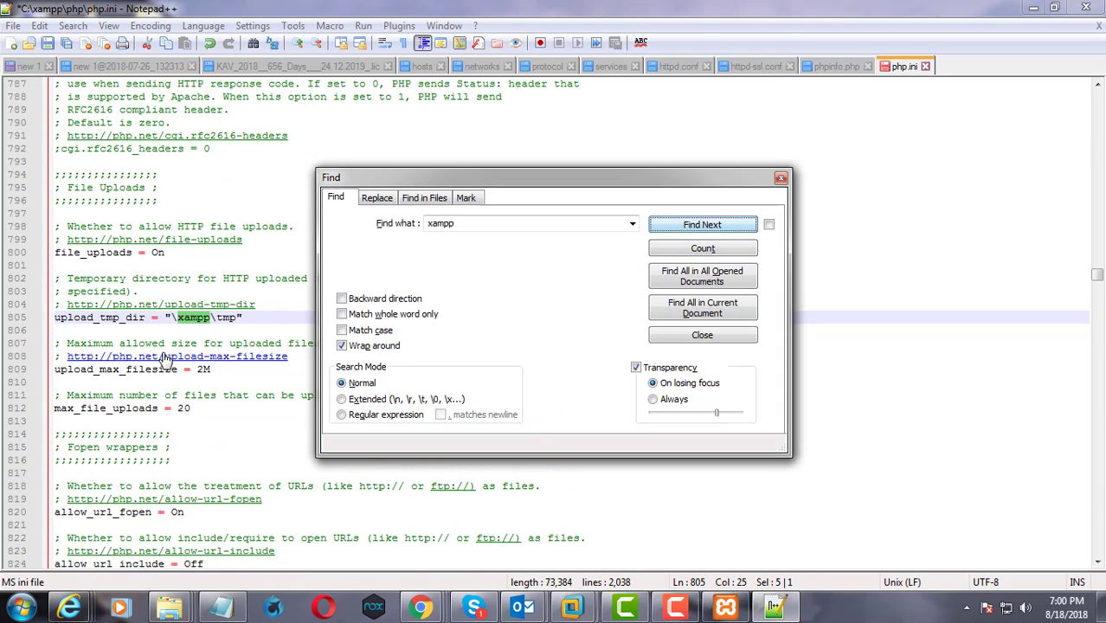
pyautogui.click(171, 318)
pyautogui.write('c')
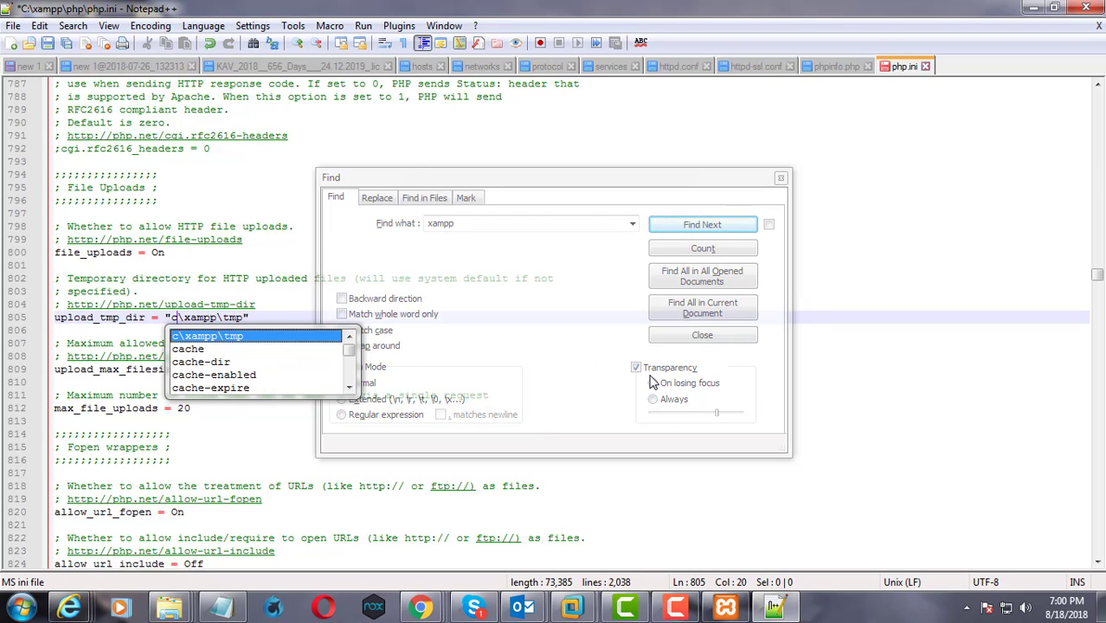
pyautogui.write(':')
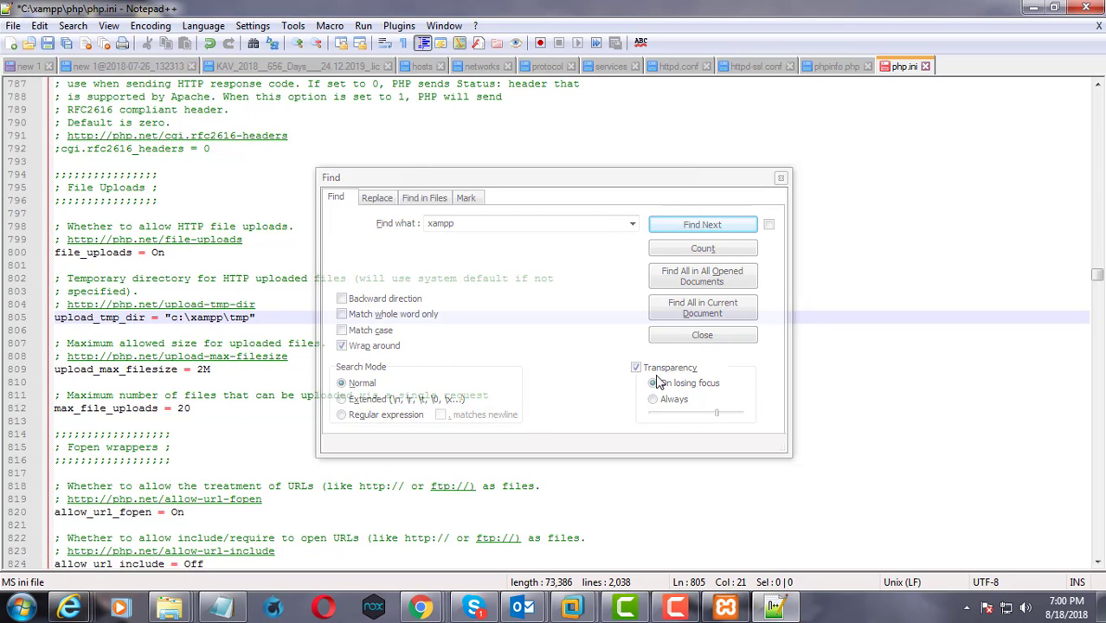
# Continue to the error_log entry and set its path to "c:\xampp\php\logs\php_error_log"
pyautogui.click(720, 229)
pyautogui.click(720, 229)
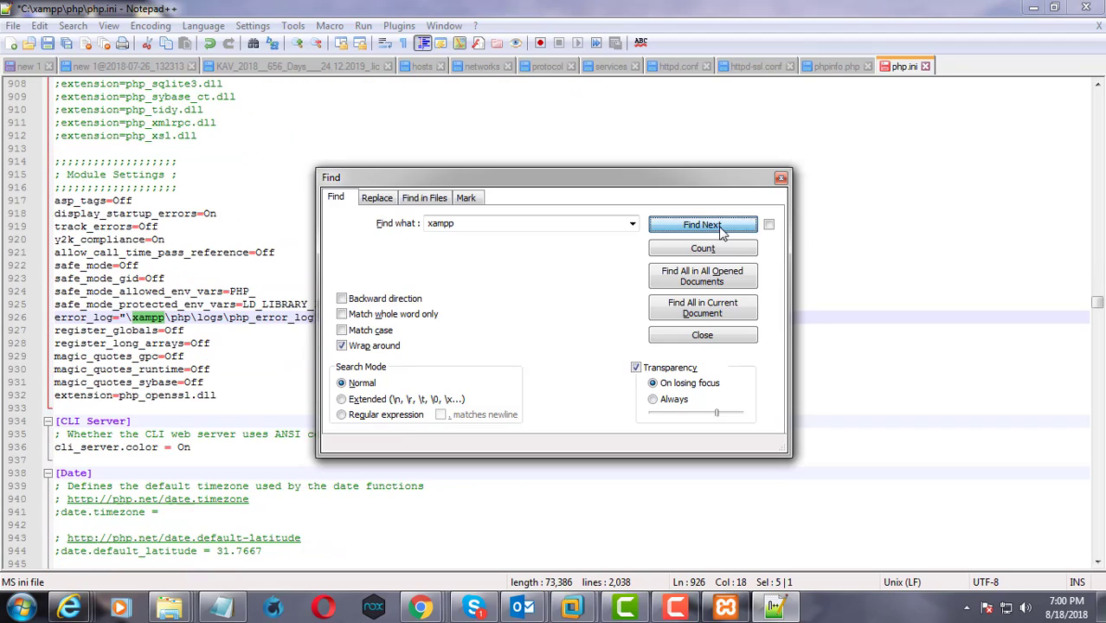
pyautogui.click(125, 318)
pyautogui.write('c')
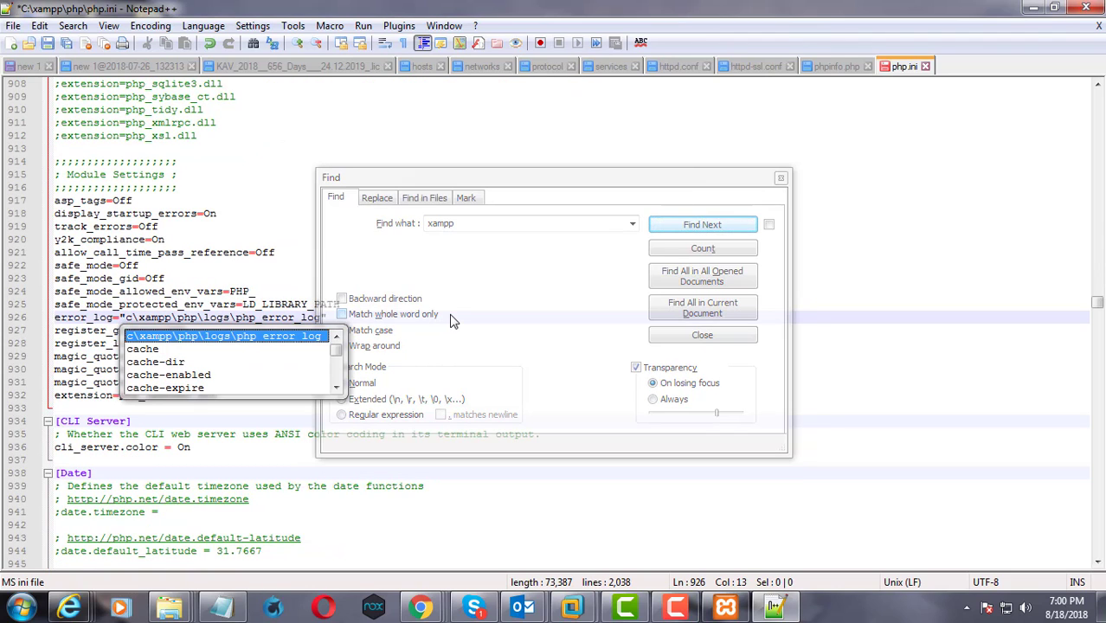
pyautogui.write(':')
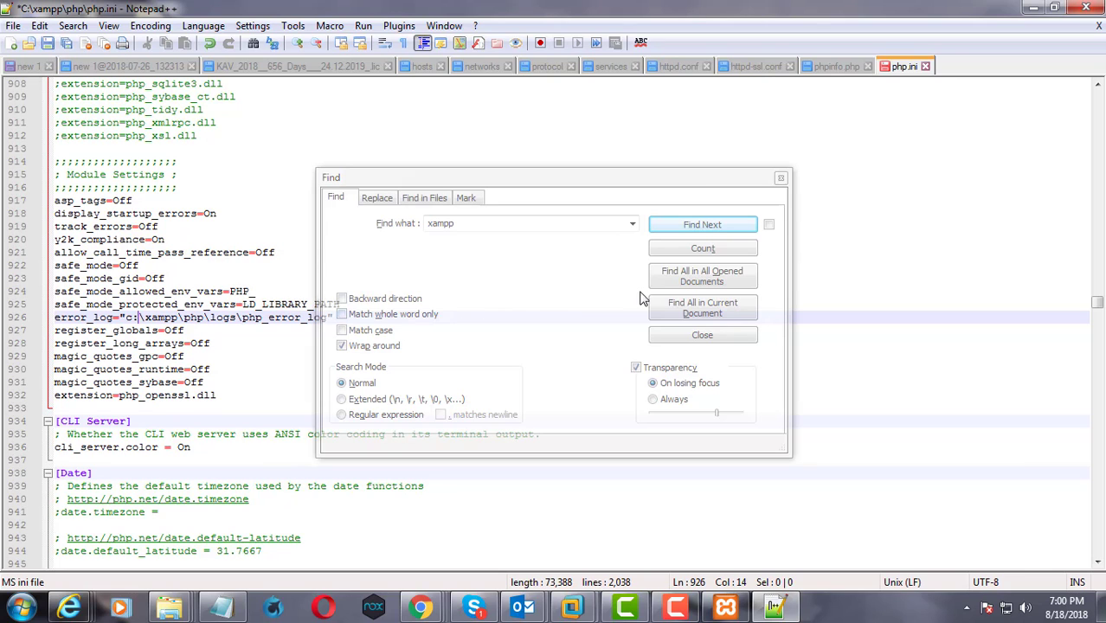
# Find the browscap entry and set its path to "c:\xampp\php\extras\browscap.ini"
pyautogui.click(688, 229)
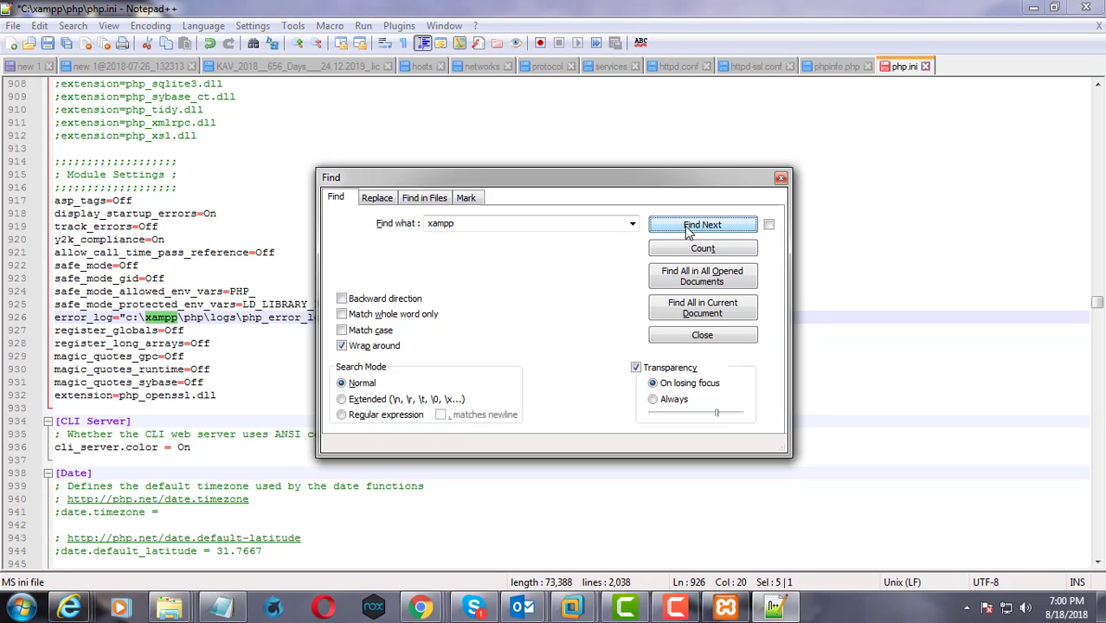
pyautogui.click(688, 228)
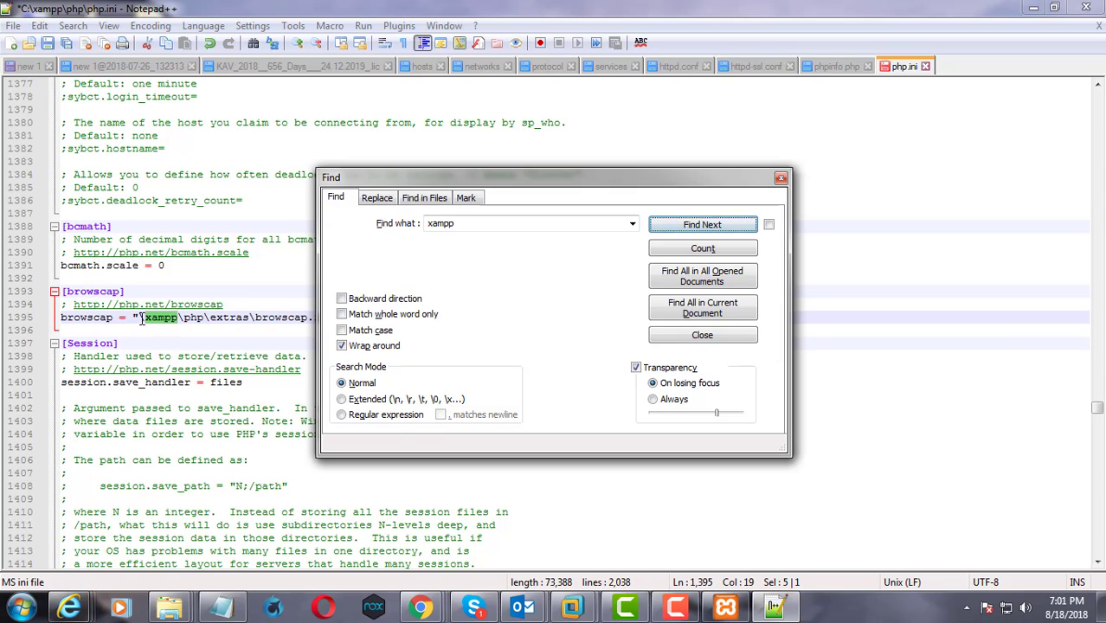
pyautogui.click(140, 318)
pyautogui.write('c')
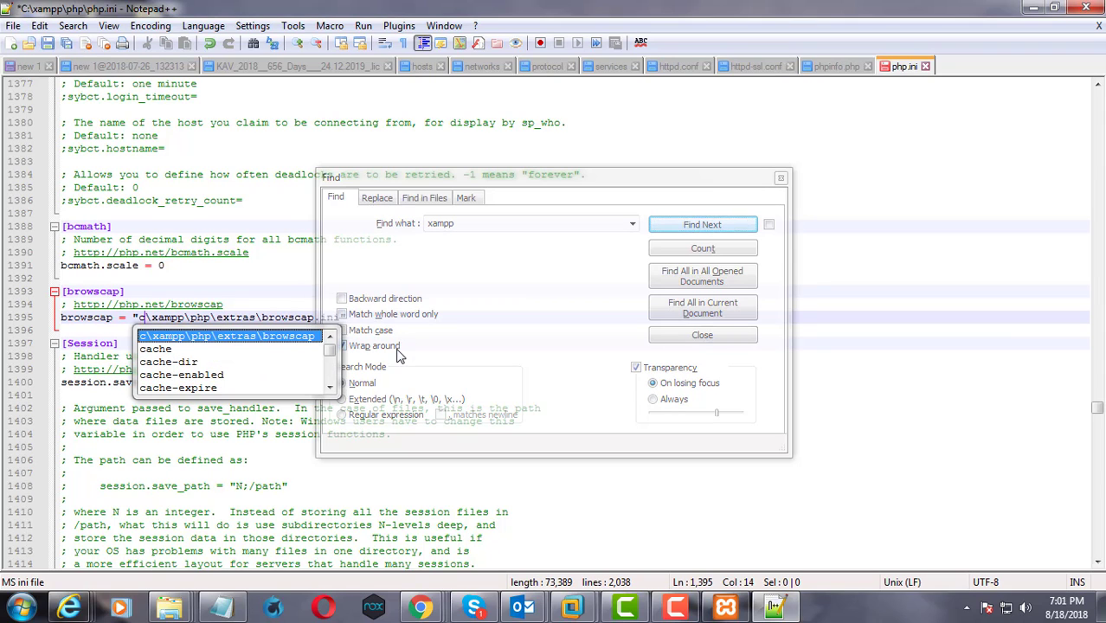
pyautogui.write(':')
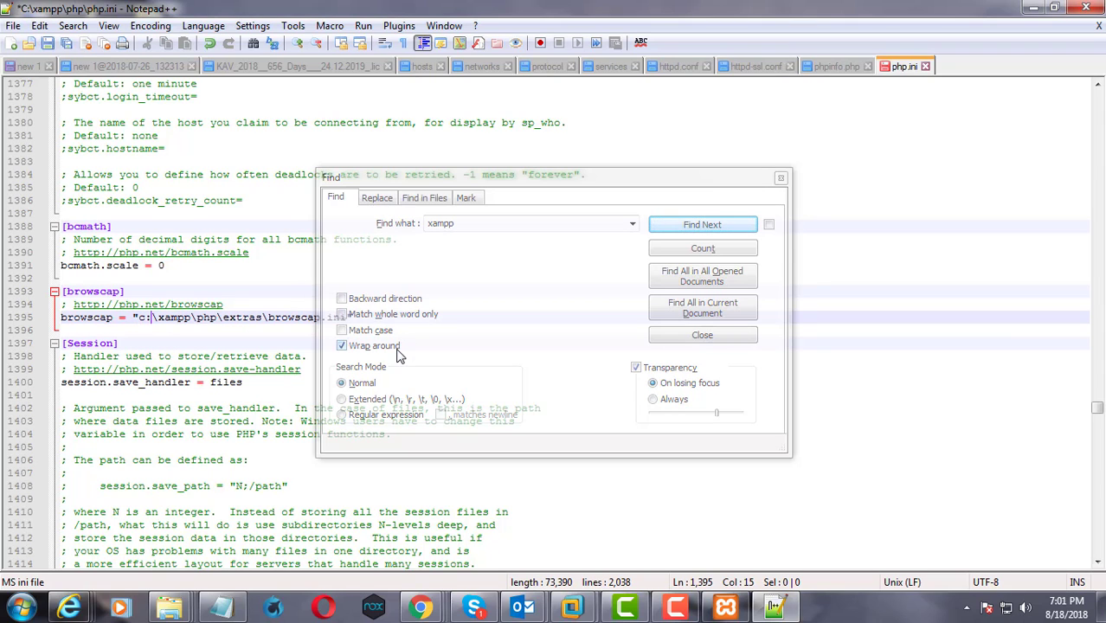
# Find the session.save_path entry and set it to "c:\xampp\tmp"
pyautogui.click(708, 226)
pyautogui.click(710, 227)
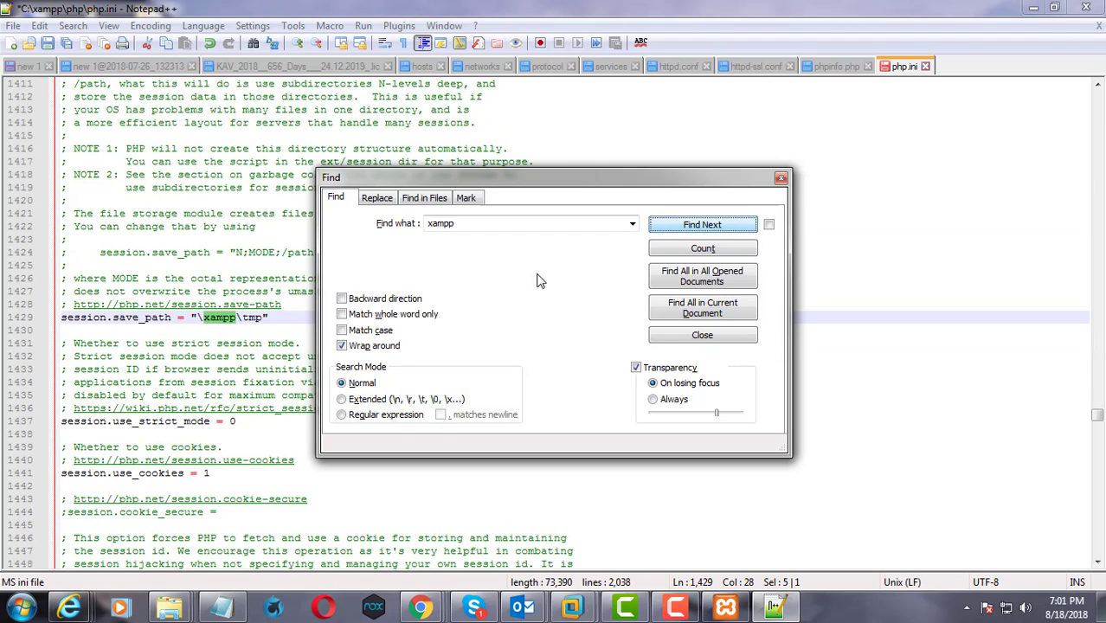
pyautogui.click(198, 317)
pyautogui.write('c')
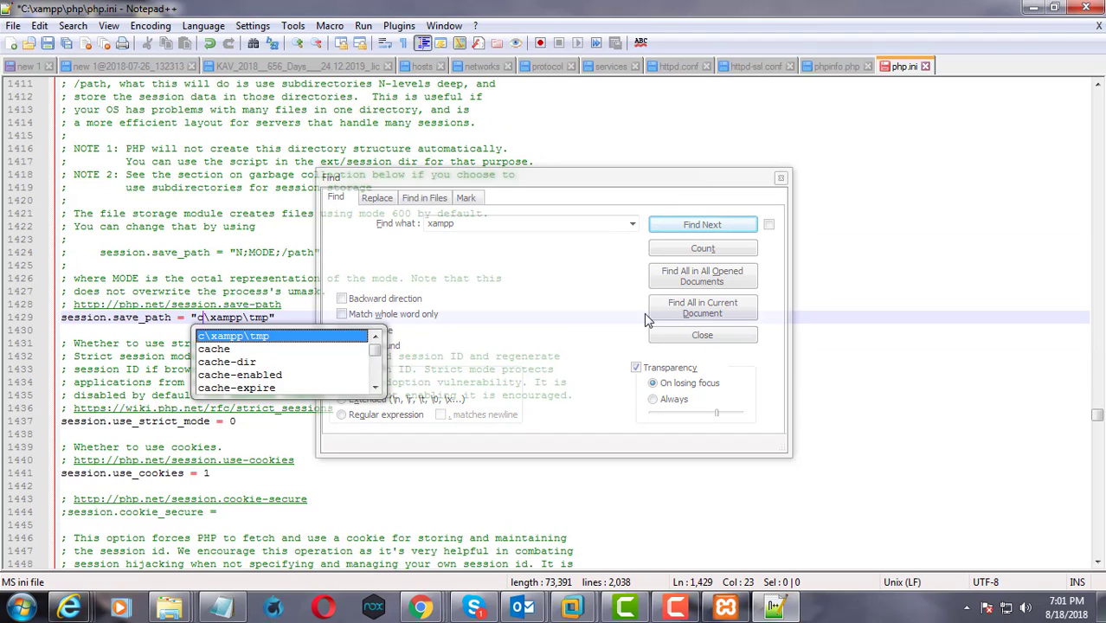
pyautogui.write(':')
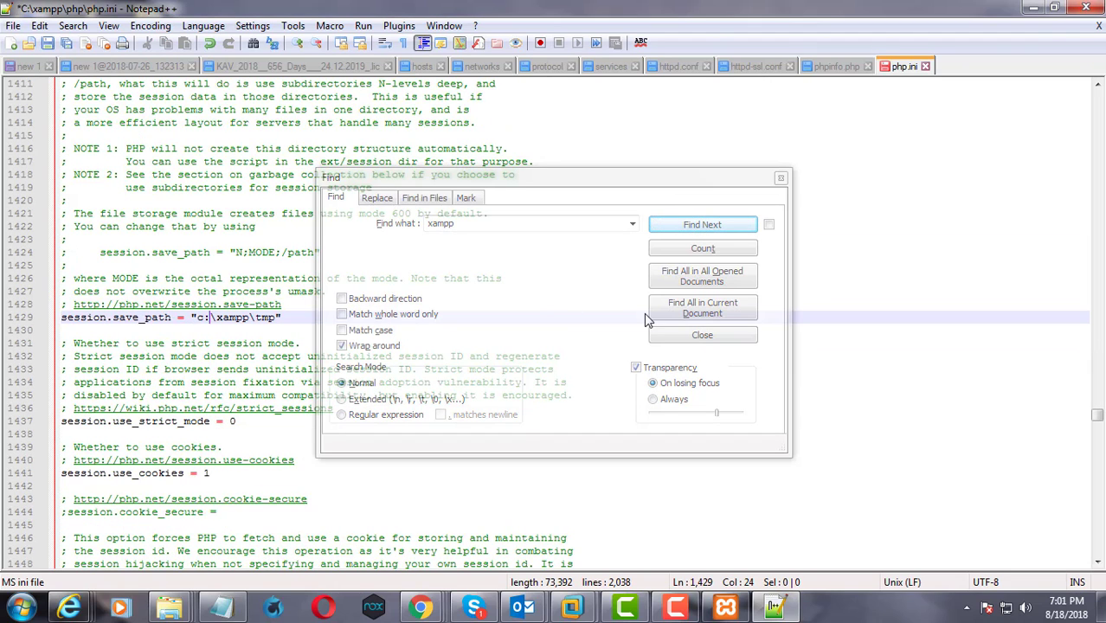
# Cycle through all xampp occurrences in php.ini to check that every path includes the C: drive prefix
pyautogui.click(706, 226)
pyautogui.click(707, 227)
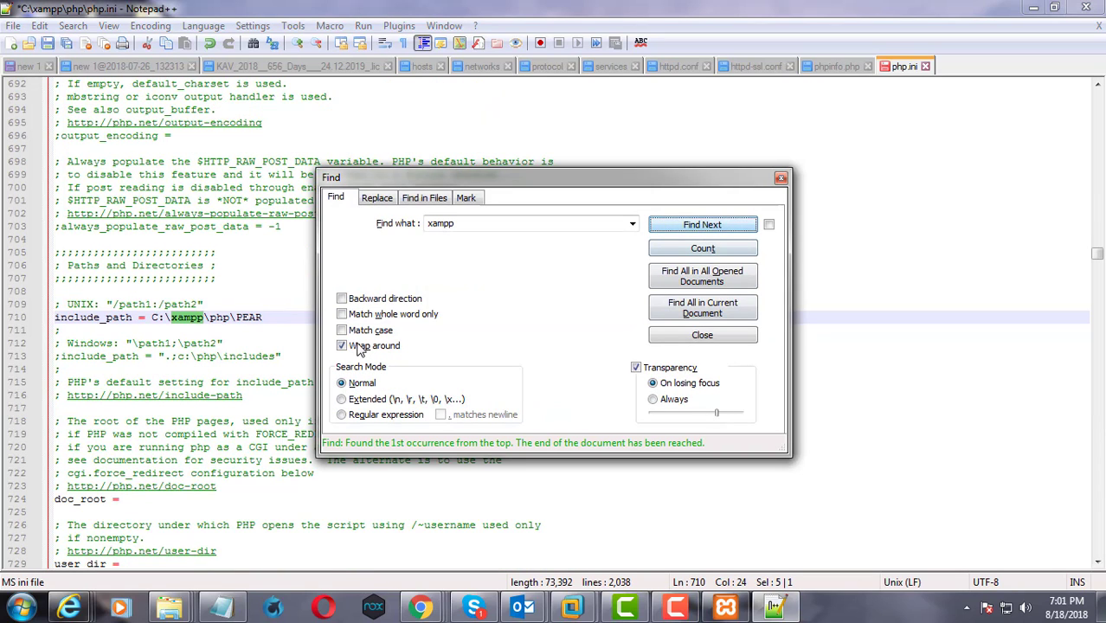
pyautogui.click(686, 227)
pyautogui.click(687, 227)
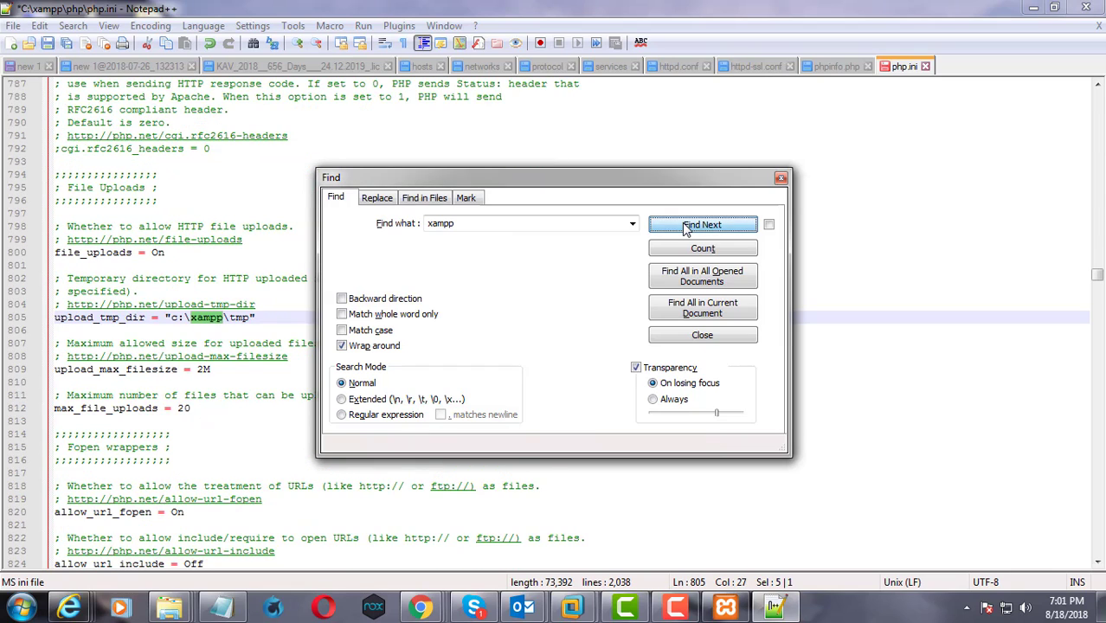
pyautogui.click(686, 227)
pyautogui.click(686, 227)
pyautogui.click(686, 227)
pyautogui.click(687, 227)
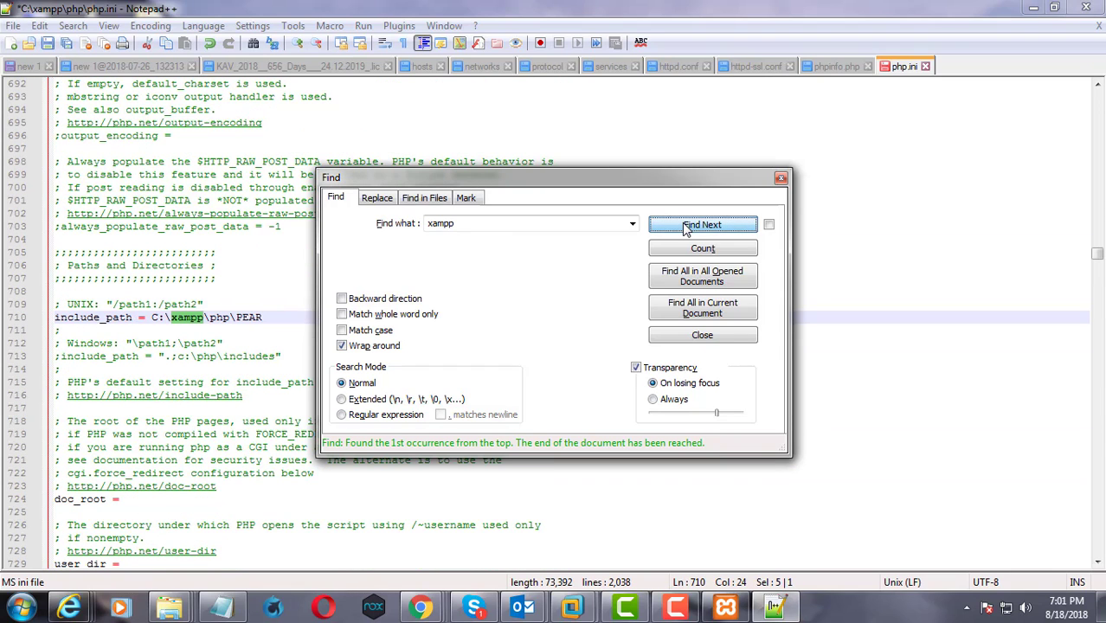
# Close the search, save the edited php.ini file and exit Notepad++
pyautogui.click(781, 179)
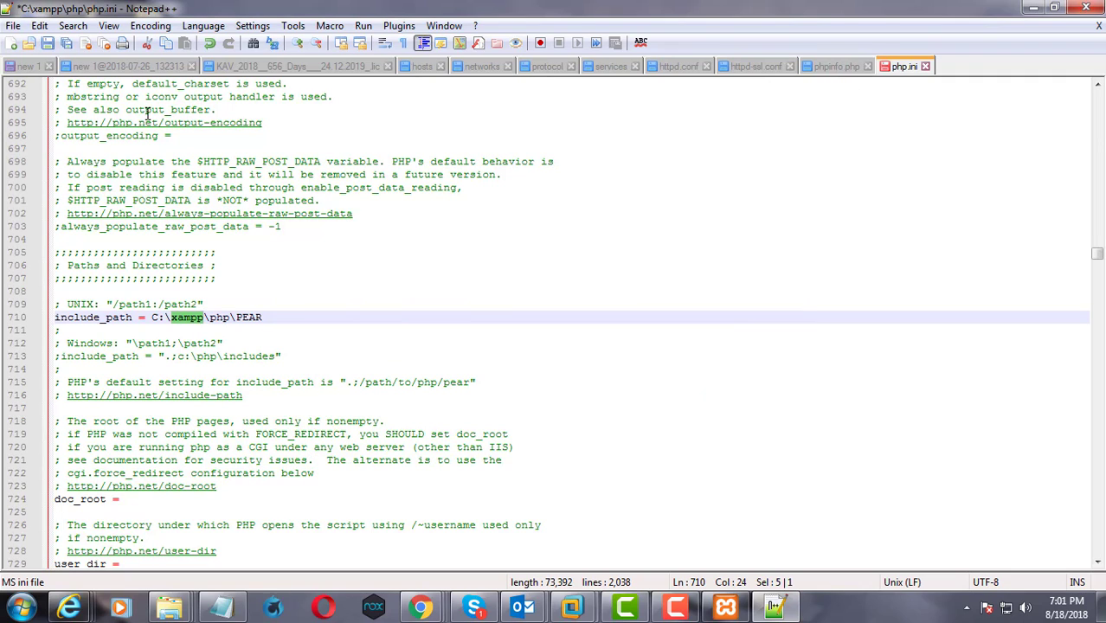
pyautogui.click(48, 43)
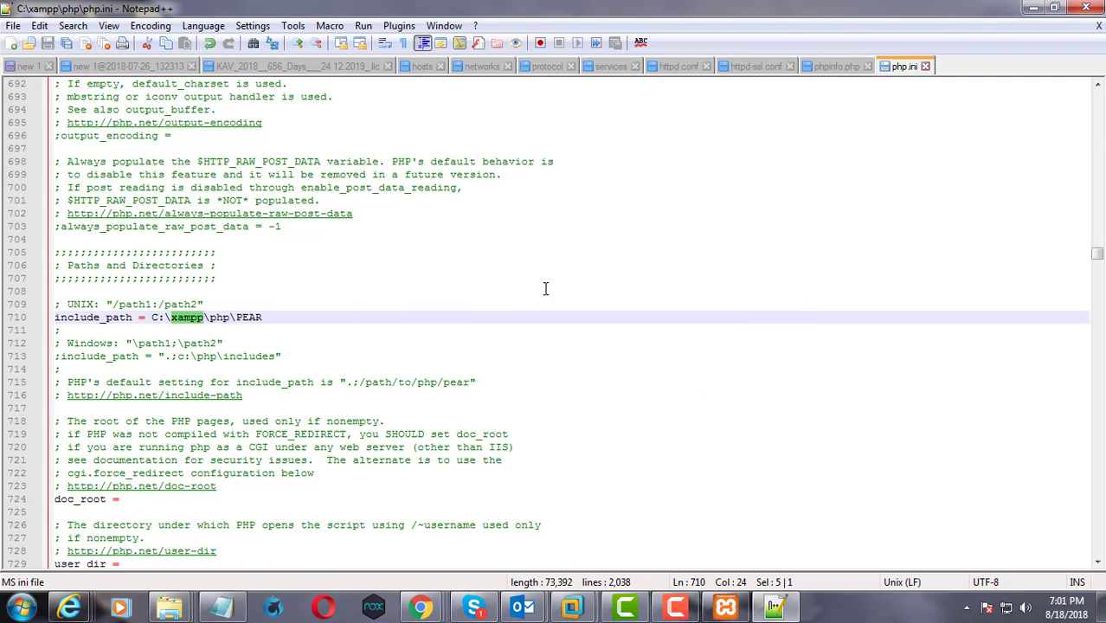
pyautogui.click(1086, 7)
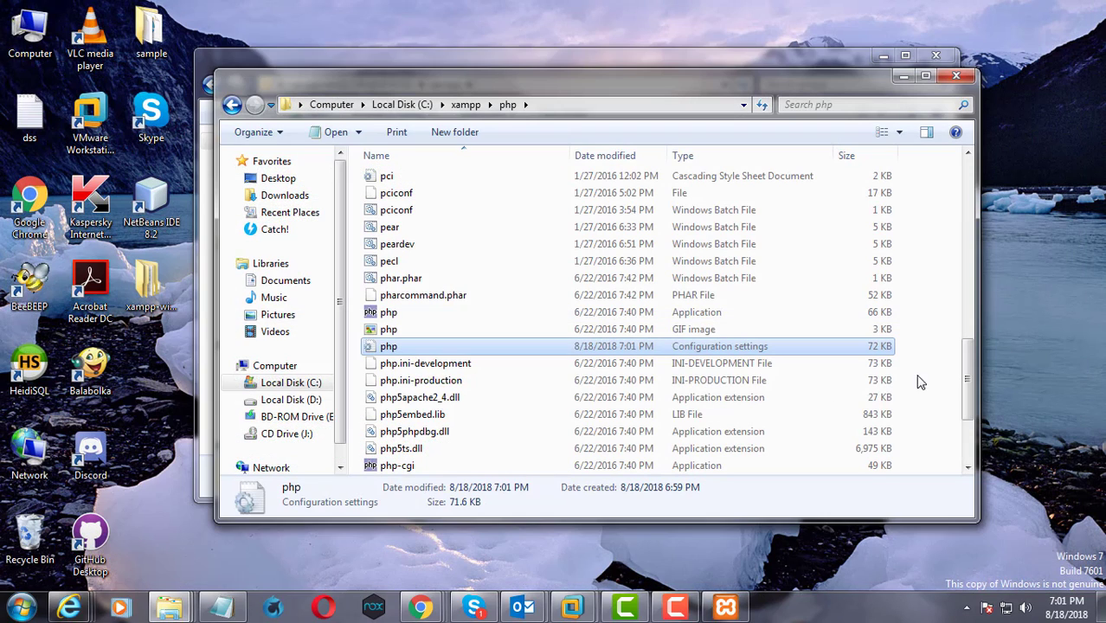
# Close both Explorer windows and try to start Apache in the XAMPP Control Panel
pyautogui.click(956, 79)
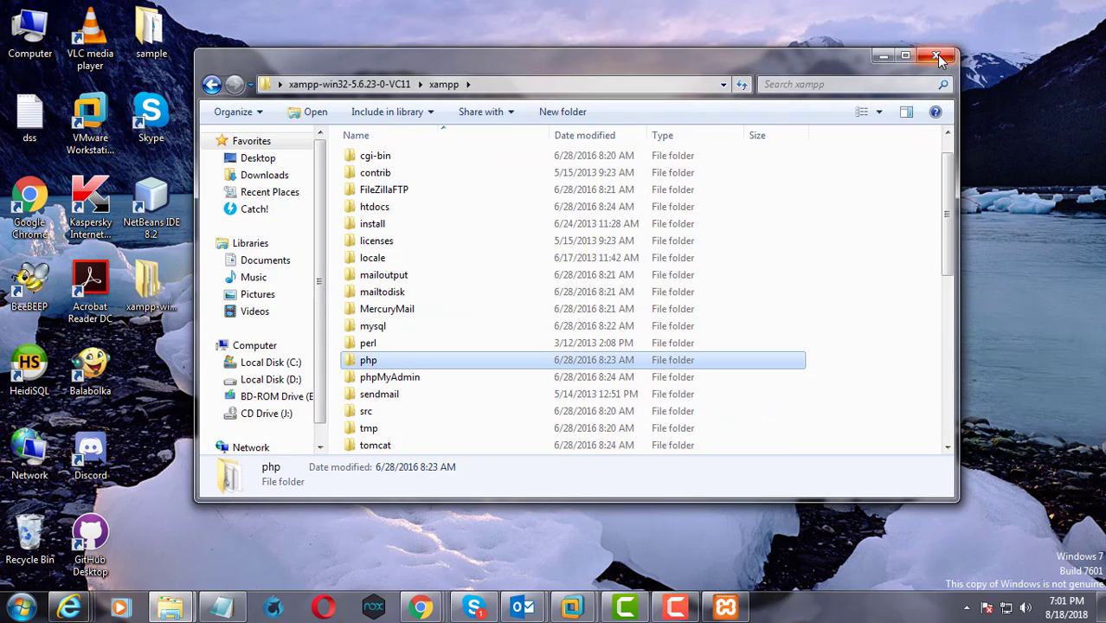
pyautogui.click(941, 59)
pyautogui.click(725, 607)
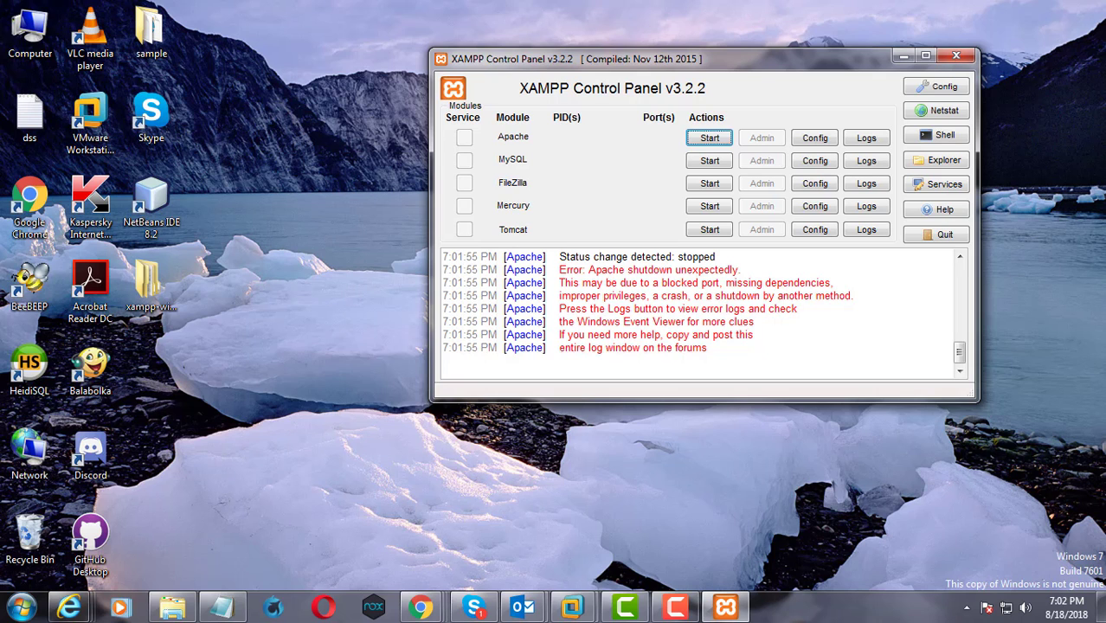
# Copy the apache folder from the xampp folder inside xampp-win32-5.6.23-0-VC11 on the desktop
pyautogui.doubleClick(149, 286)
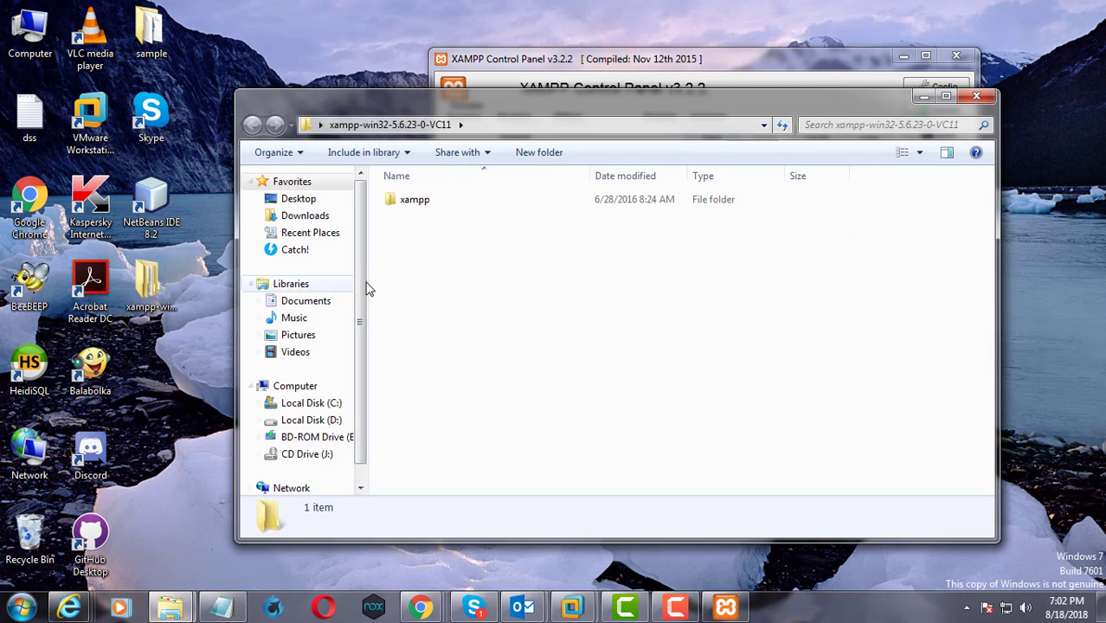
pyautogui.doubleClick(413, 200)
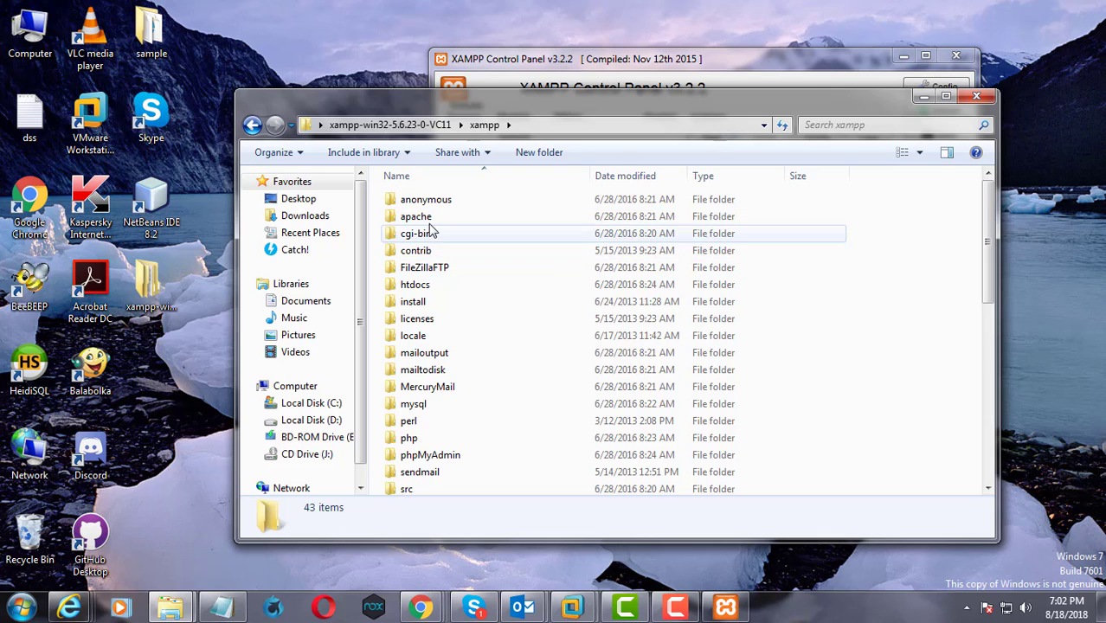
pyautogui.click(418, 220)
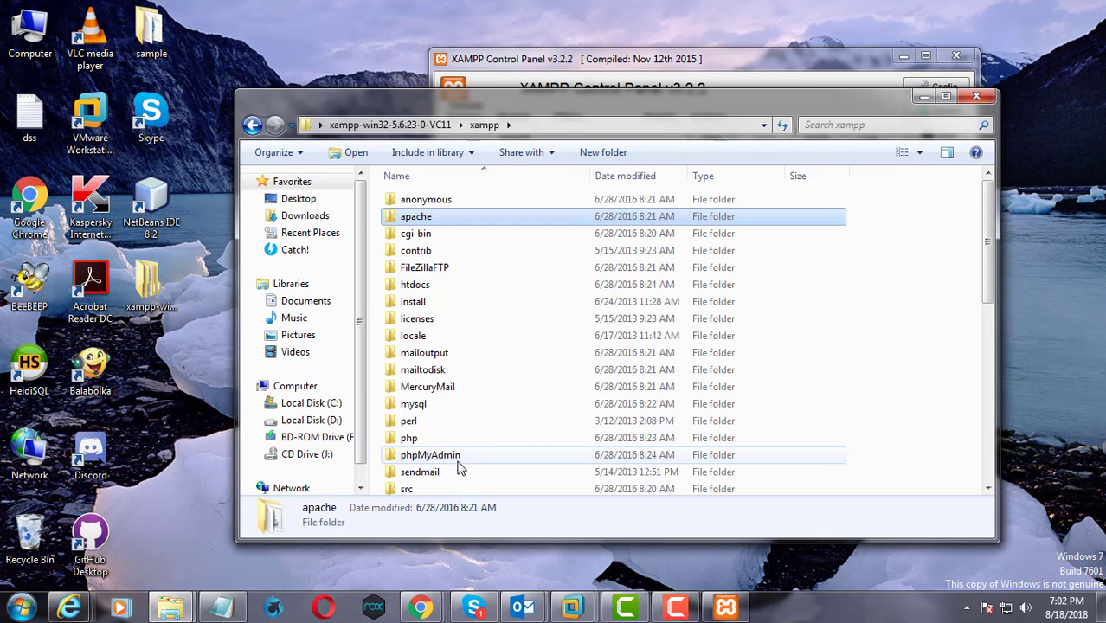
pyautogui.moveTo(551, 104); pyautogui.dragTo(541, 86)
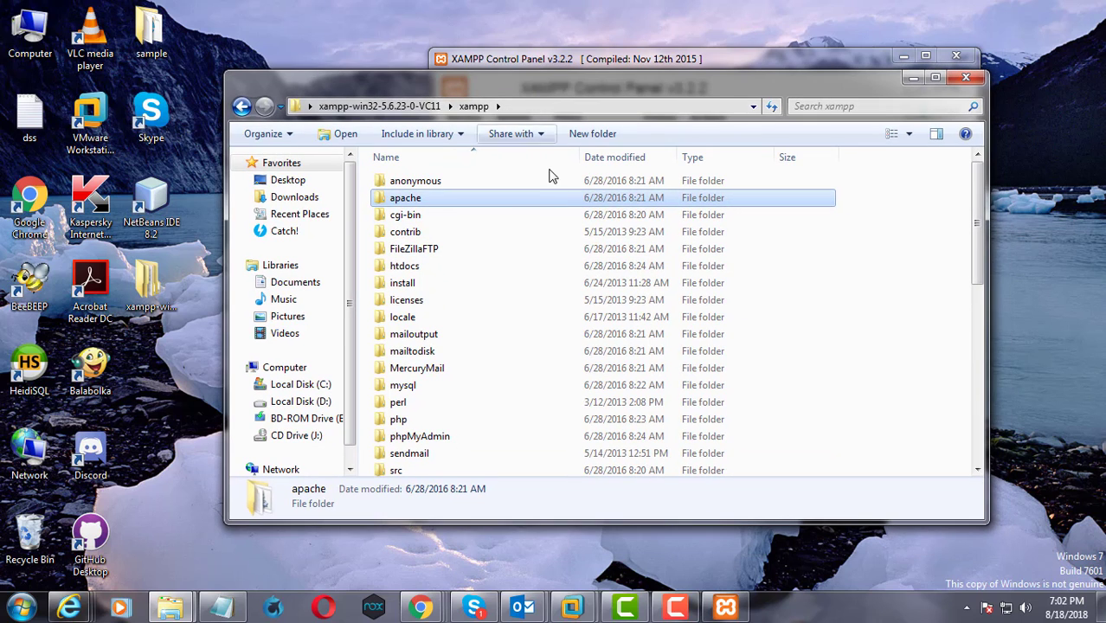
pyautogui.rightClick(395, 200)
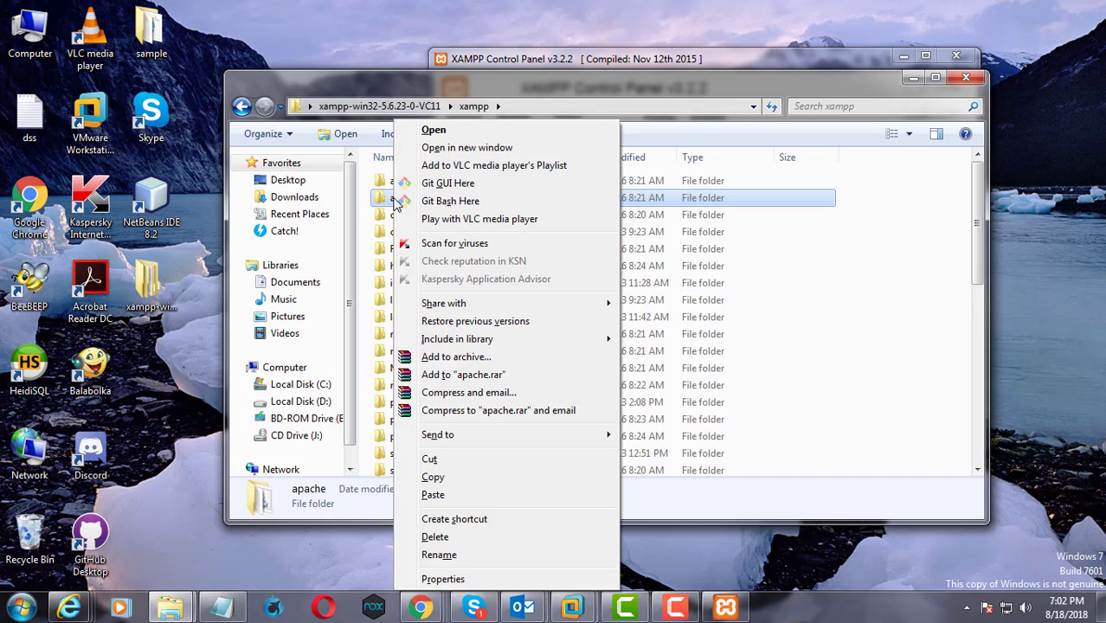
pyautogui.click(441, 478)
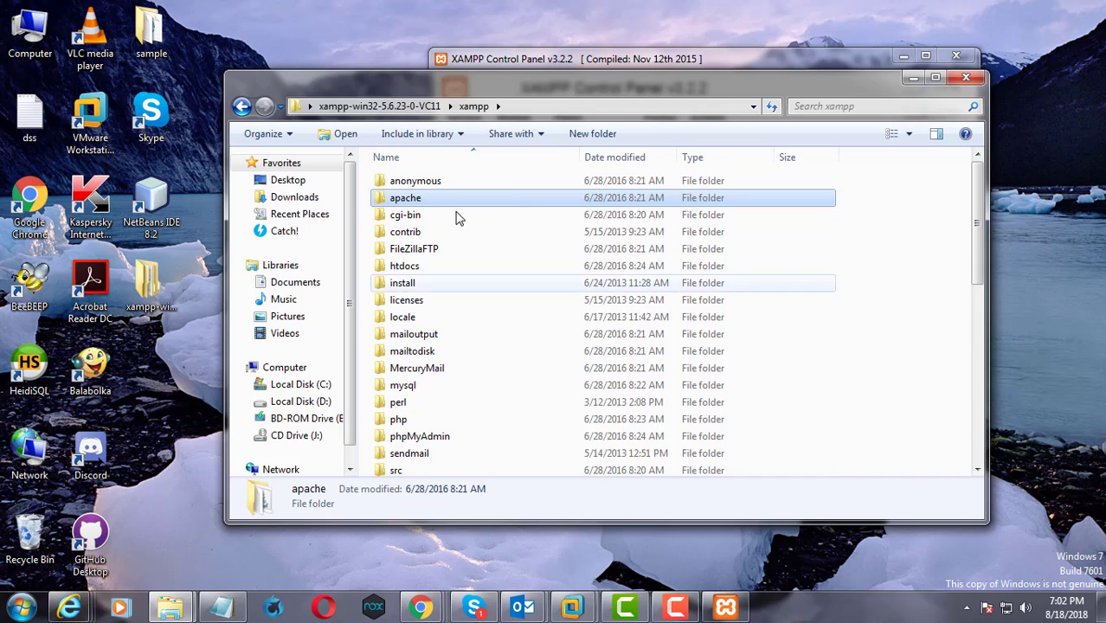
# Rename the existing apache folder in C:\xampp to apache_old
pyautogui.doubleClick(30, 34)
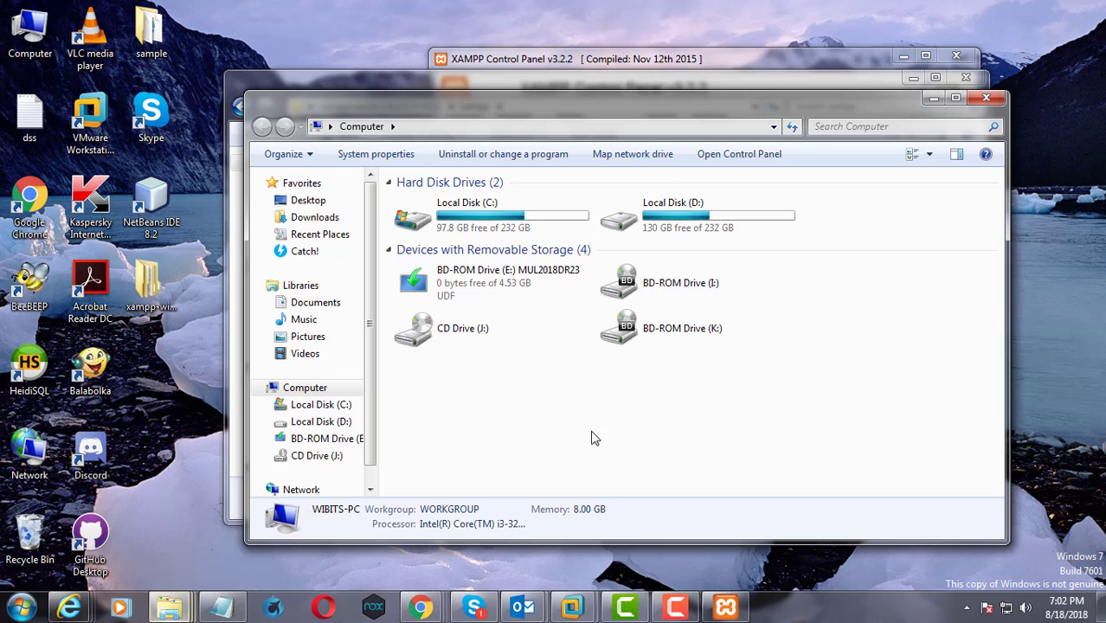
pyautogui.doubleClick(498, 221)
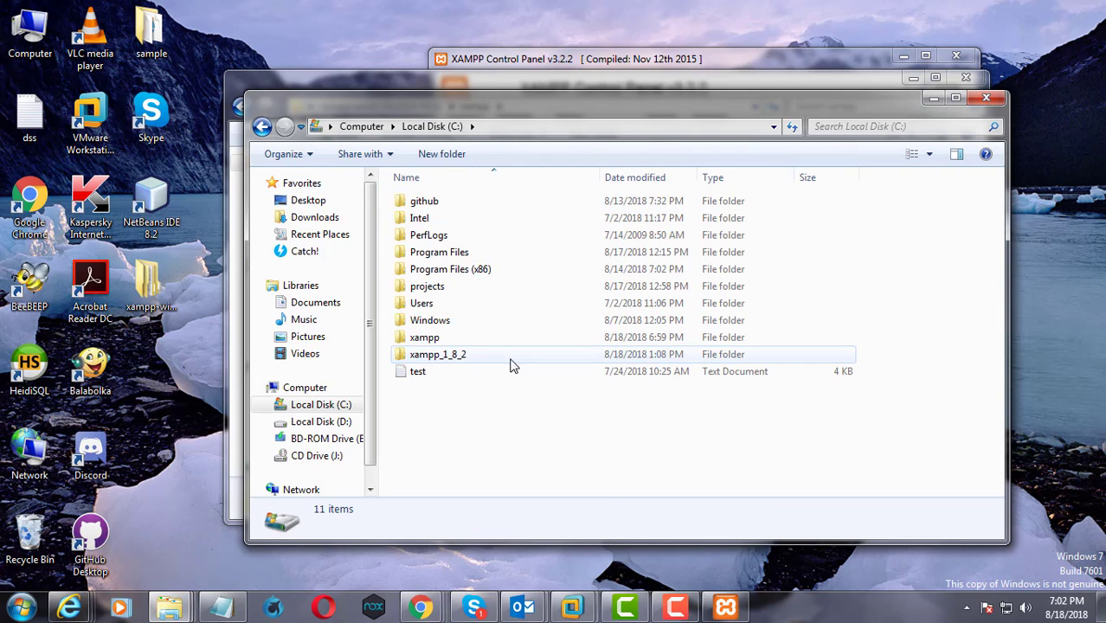
pyautogui.doubleClick(444, 340)
pyautogui.click(424, 218)
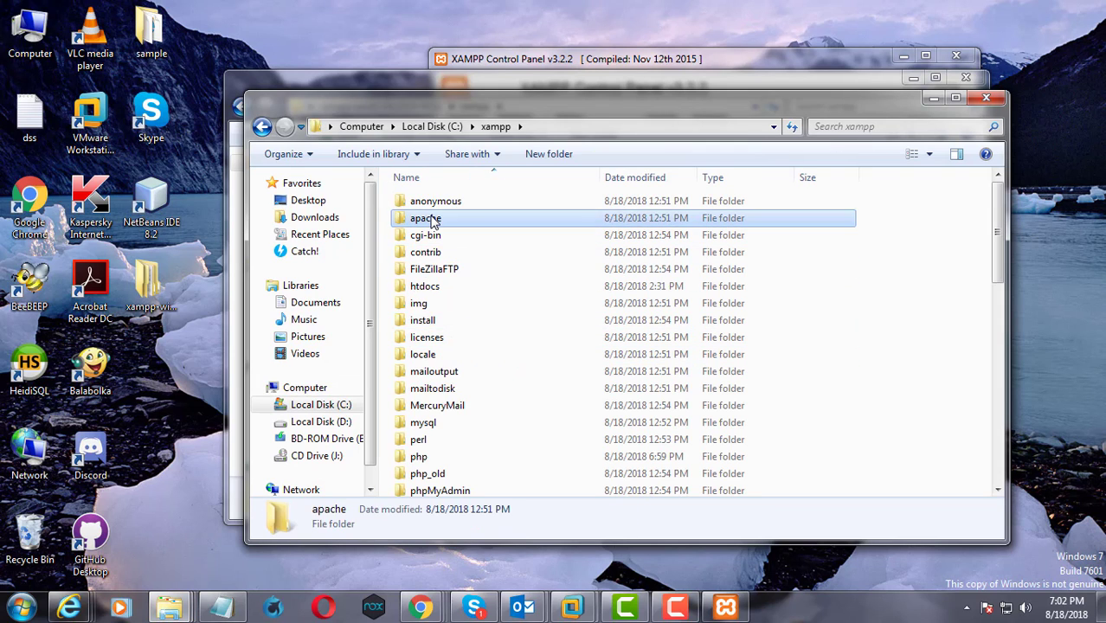
pyautogui.rightClick(430, 218)
pyautogui.click(499, 554)
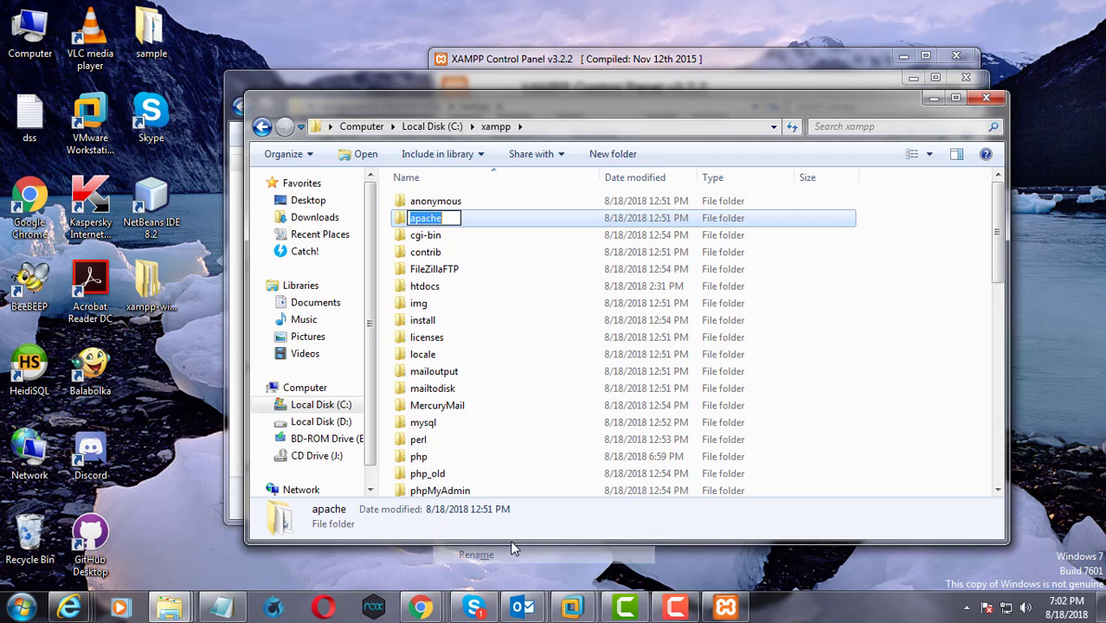
pyautogui.click(452, 218)
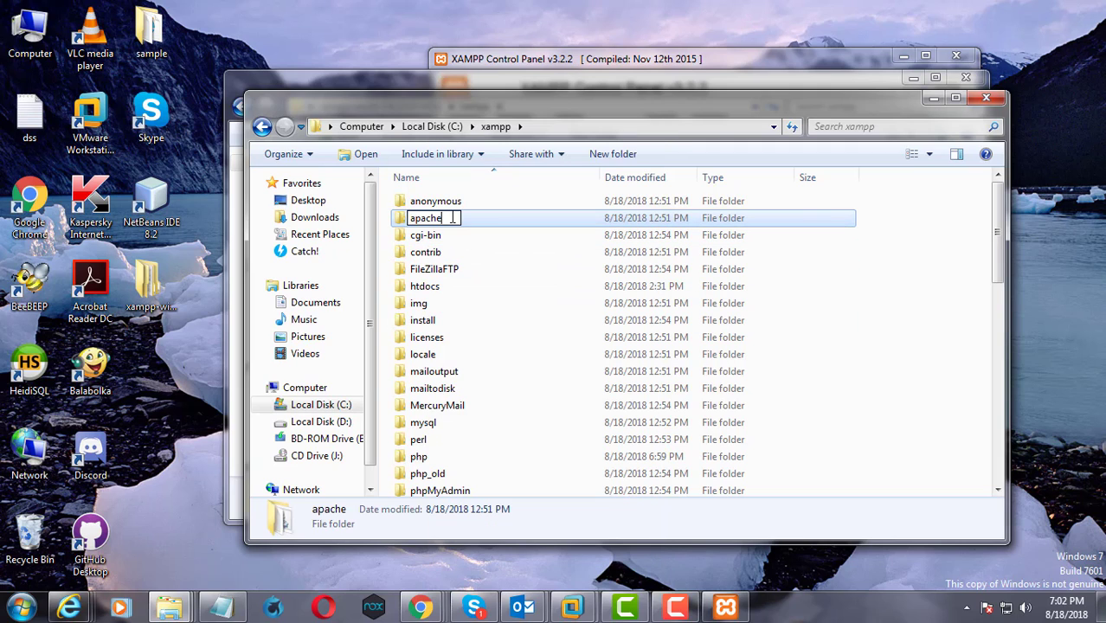
pyautogui.write('_old')
pyautogui.press('Return')
pyautogui.click(526, 274)
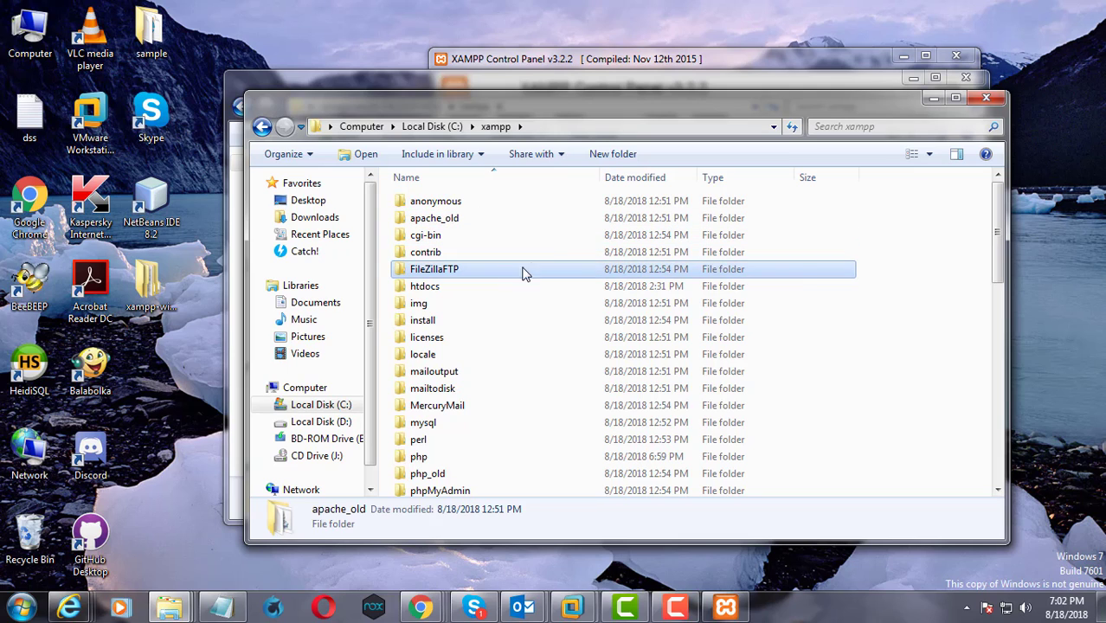
# Paste the copied apache folder into C:\xampp
pyautogui.click(912, 290)
pyautogui.rightClick(909, 287)
pyautogui.click(952, 399)
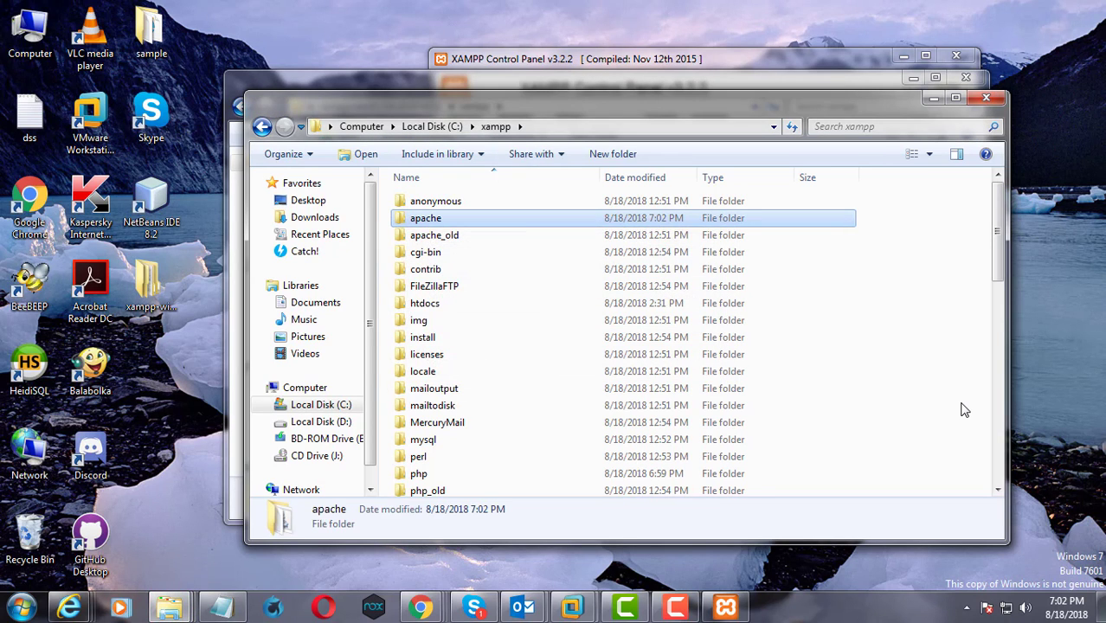
pyautogui.click(953, 403)
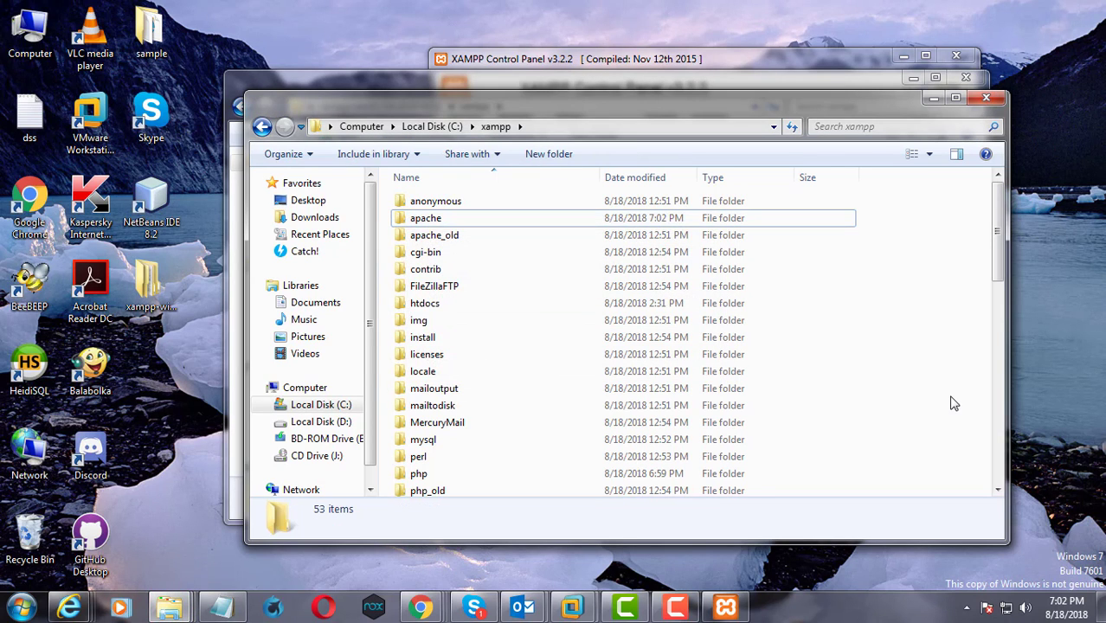
# Close both Explorer windows, start Apache and MySQL in the XAMPP Control Panel, and minimize it
pyautogui.click(986, 97)
pyautogui.click(961, 80)
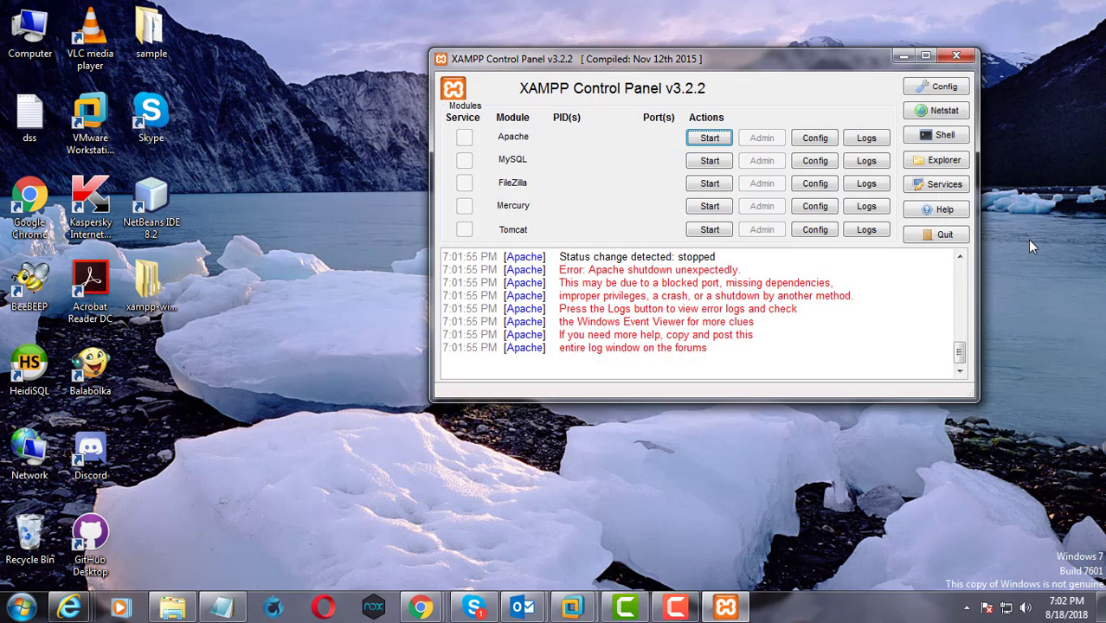
pyautogui.click(710, 140)
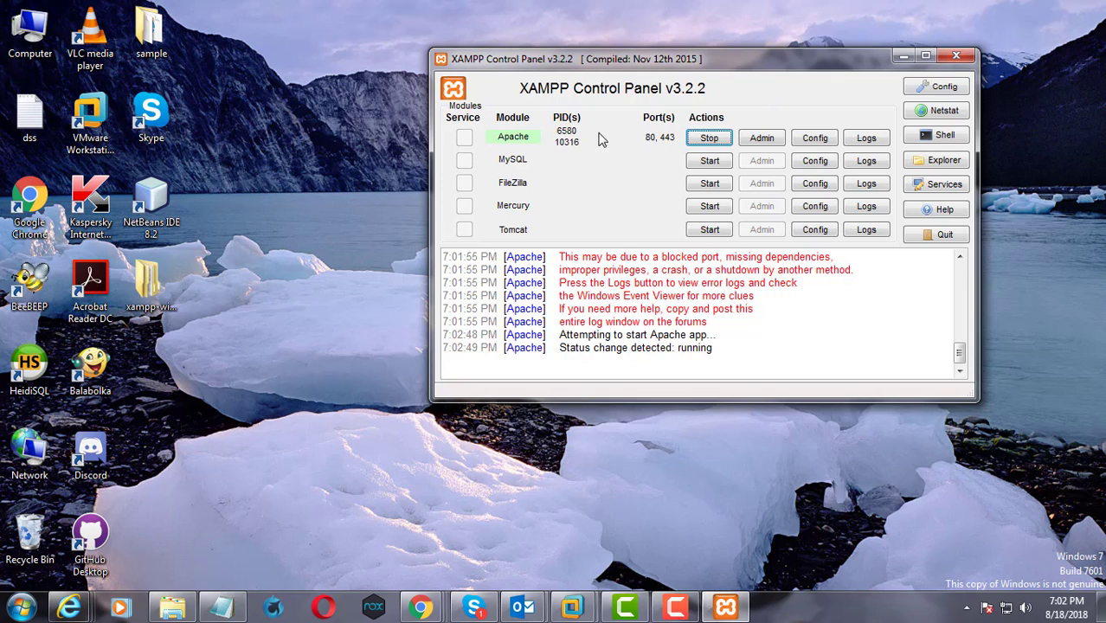
pyautogui.click(709, 161)
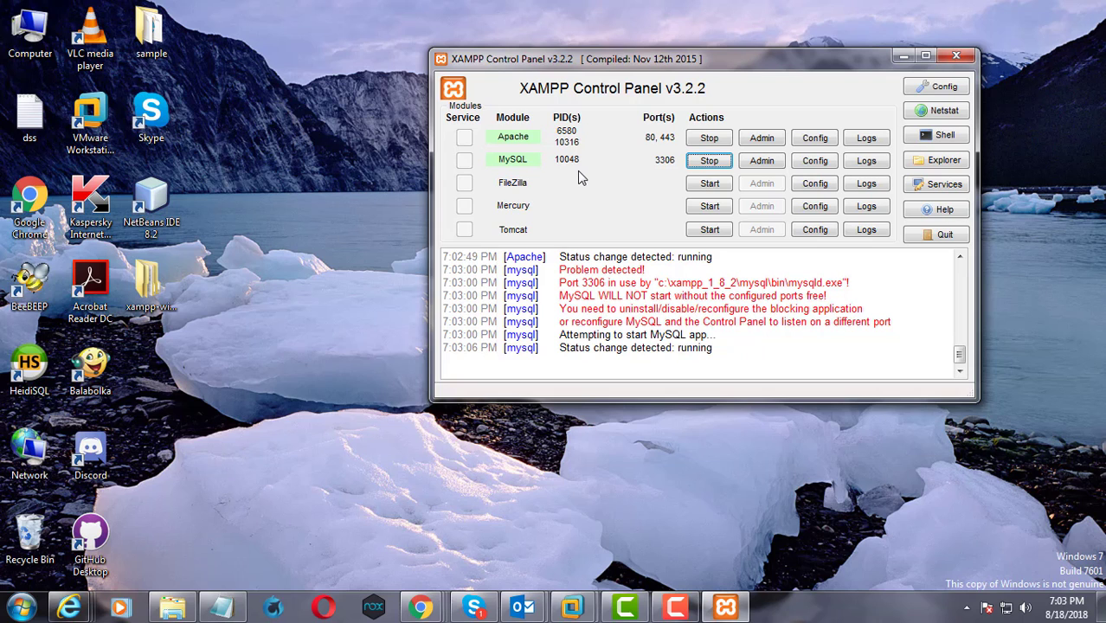
pyautogui.click(903, 56)
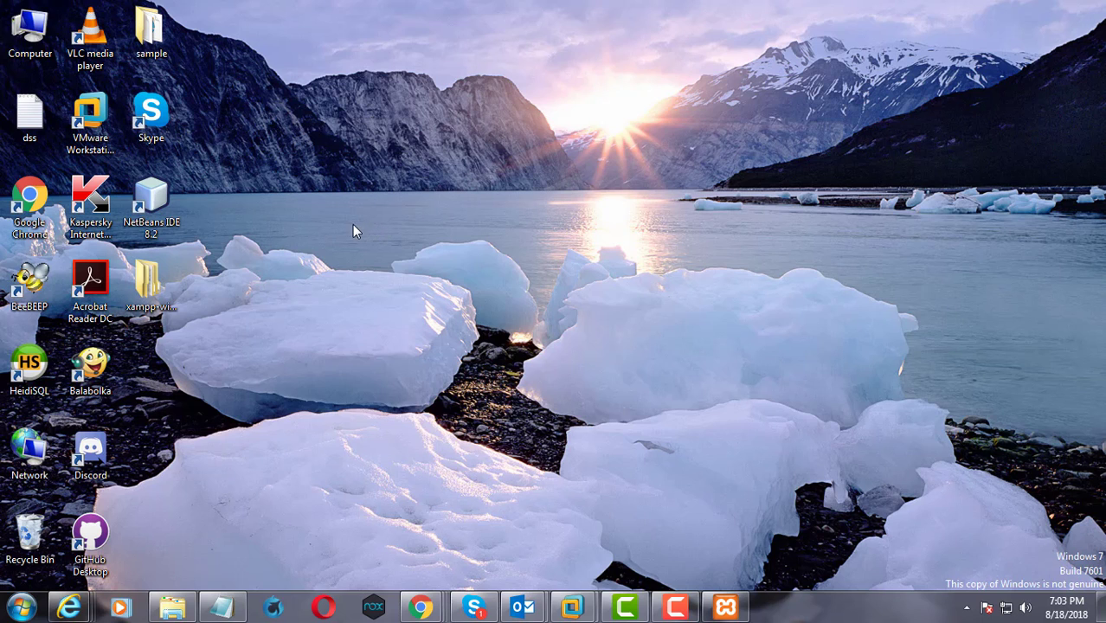
# Switch to Google Chrome, load the localhost dashboard and open its PHPInfo page
pyautogui.doubleClick(29, 201)
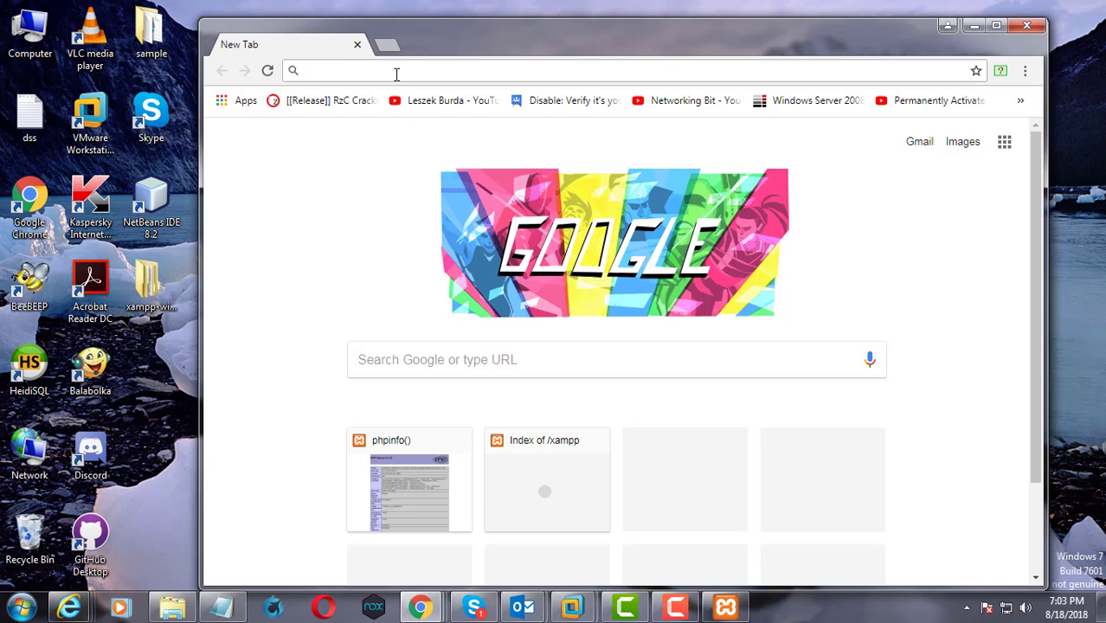
pyautogui.write('lo')
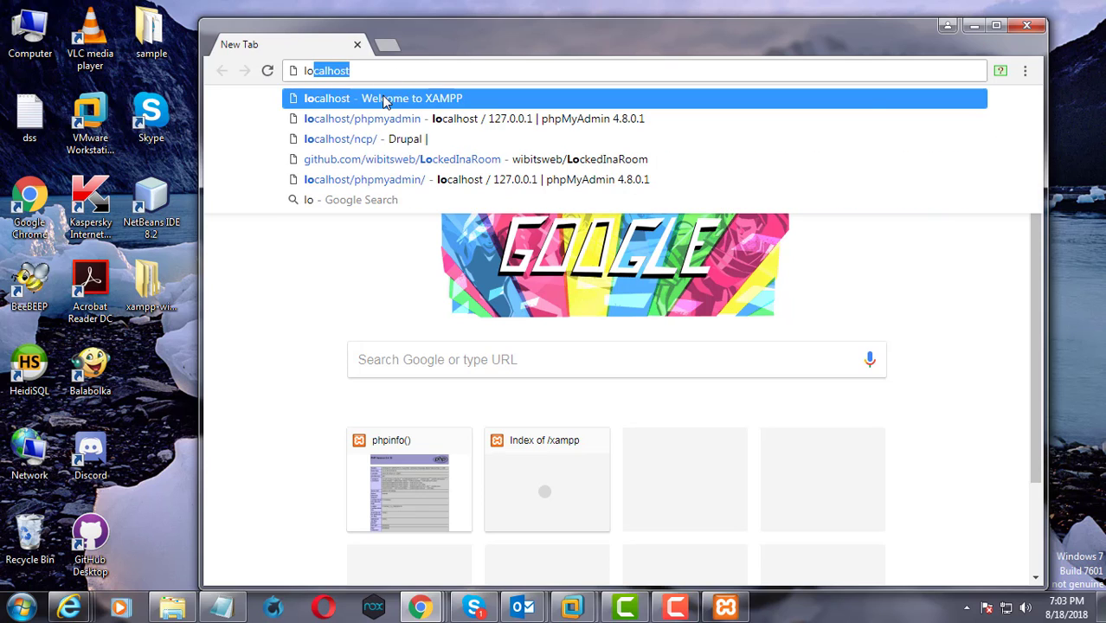
pyautogui.click(386, 99)
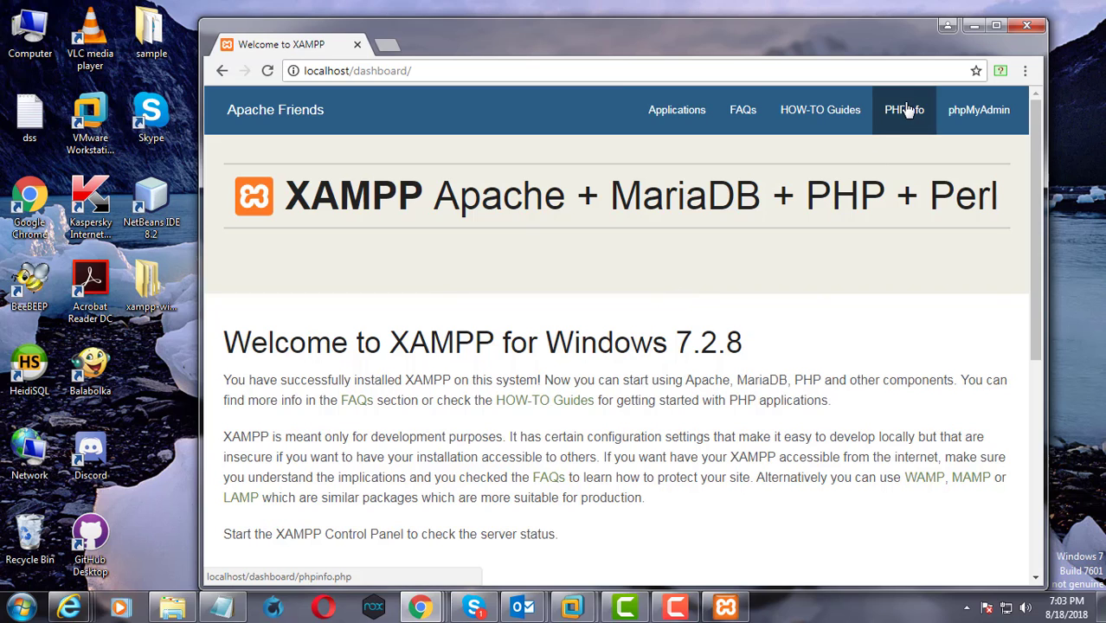
pyautogui.click(904, 112)
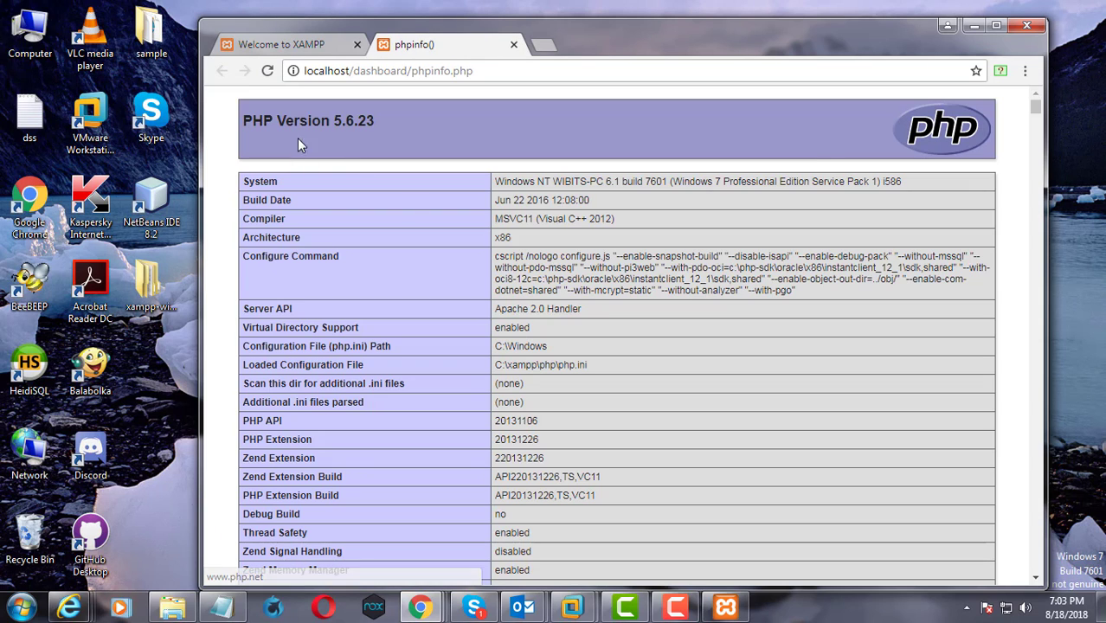
# Examine the PHP version heading and the Apache configuration and environment sections of the phpinfo page
pyautogui.moveTo(378, 125); pyautogui.dragTo(327, 121)
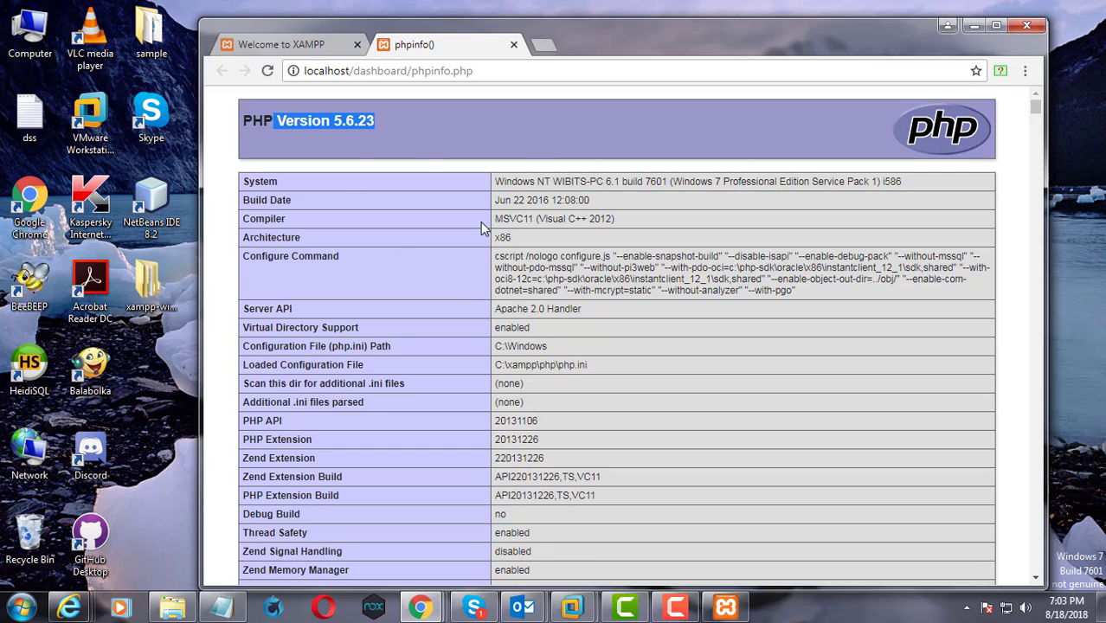
pyautogui.scroll(-8, 480, 227)
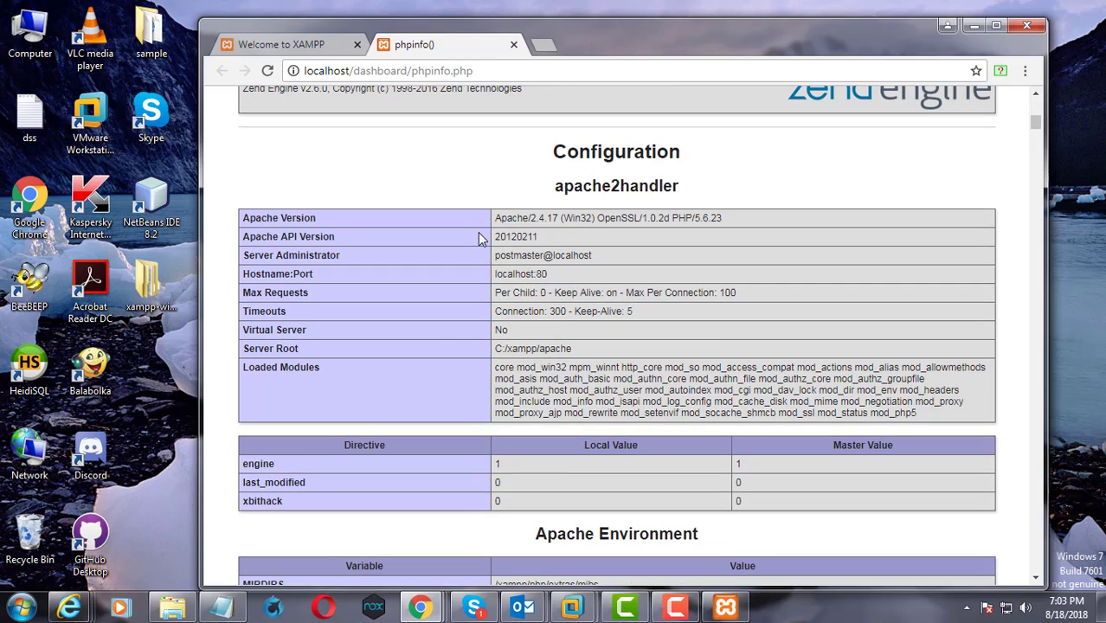
pyautogui.scroll(-5, 452, 235)
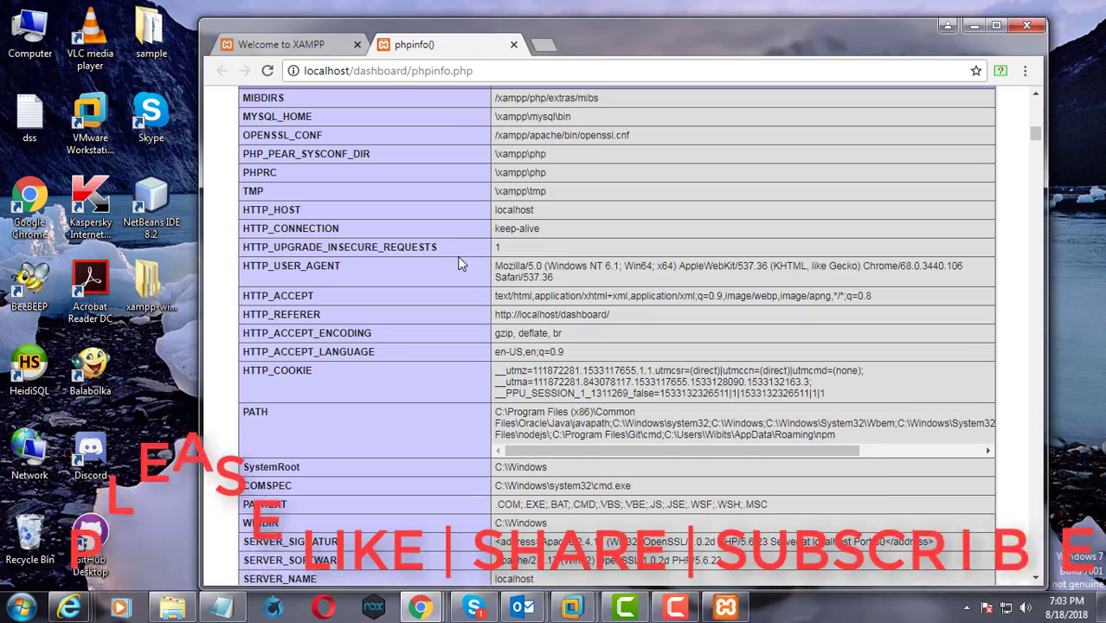
pyautogui.scroll(13, 459, 264)
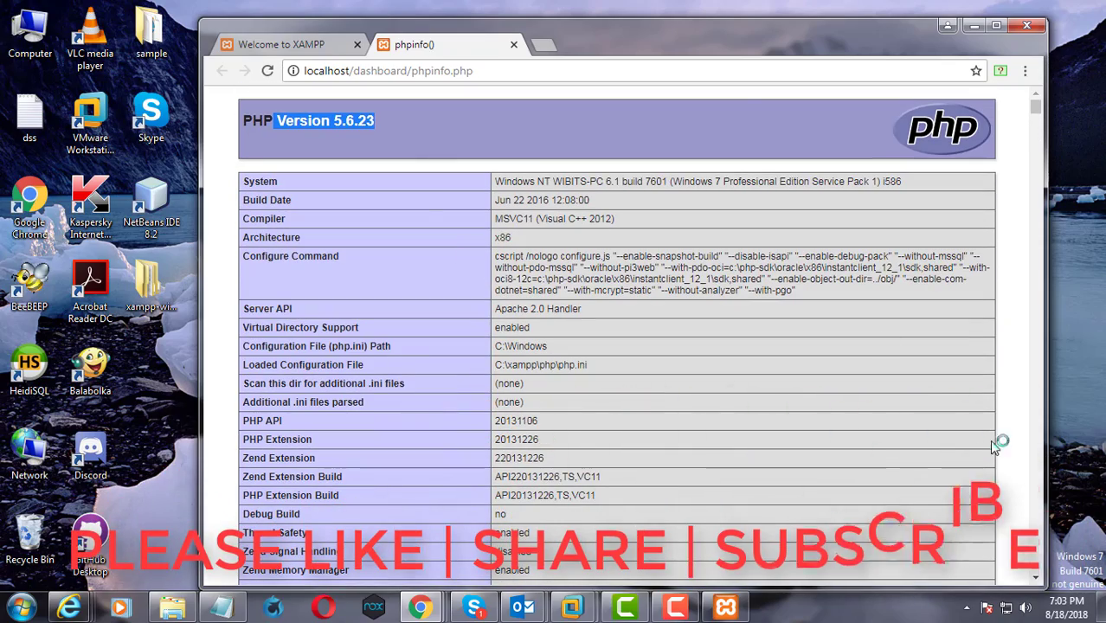